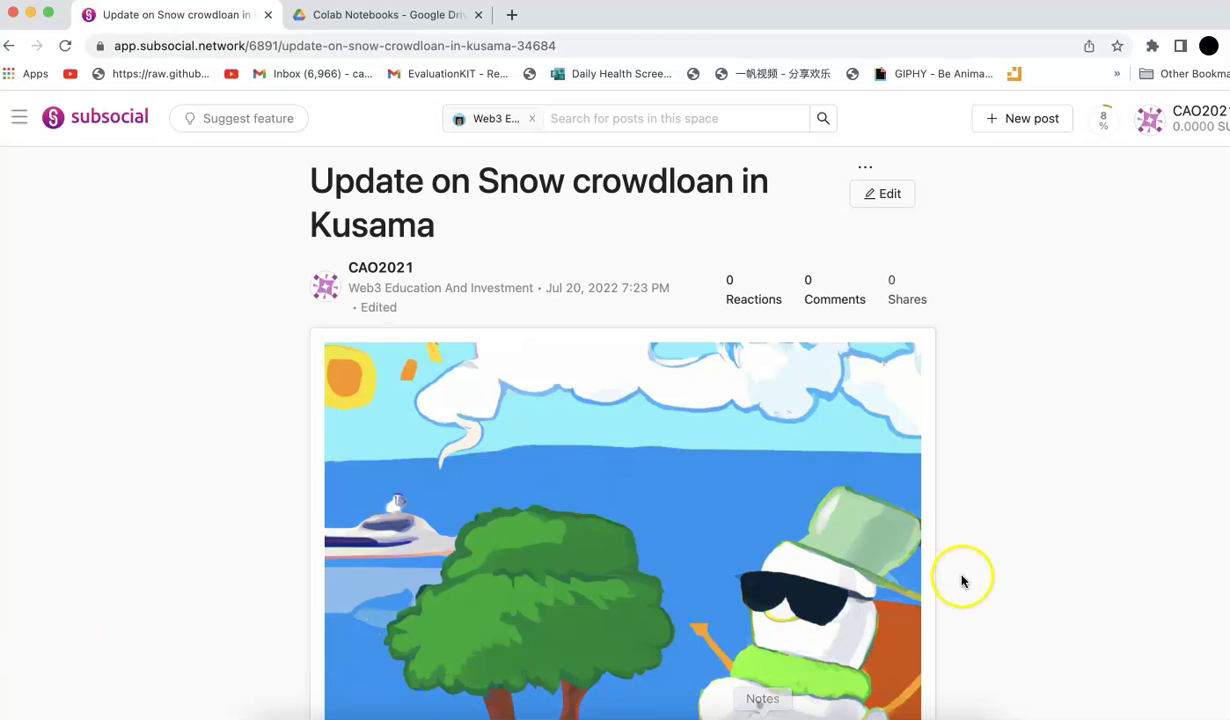
Scroll the Snow crowdloan update post past the snowman image to the leasing-error paragraph
scroll(1071, 561, "down", 3)
scroll(1071, 561, "down", 5)
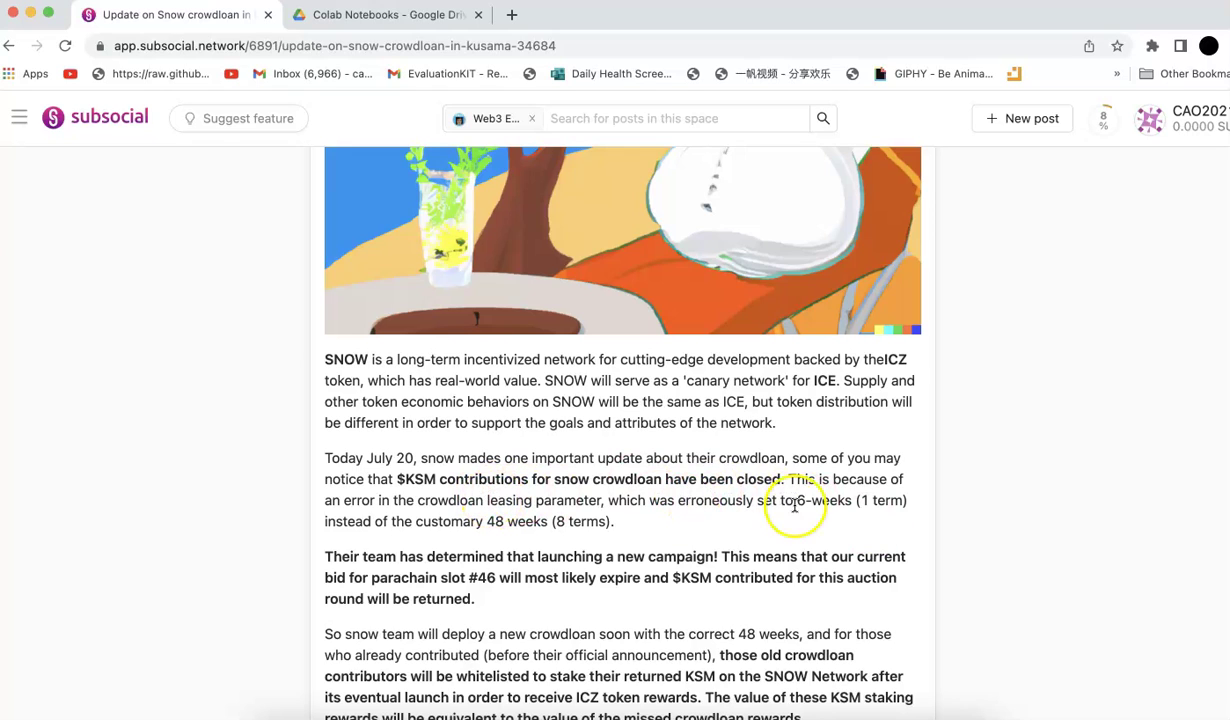
Highlight '48 weeks (' and 'to 6-weeks (1 term' in the leasing paragraph
left_click_drag(484, 521, 558, 521)
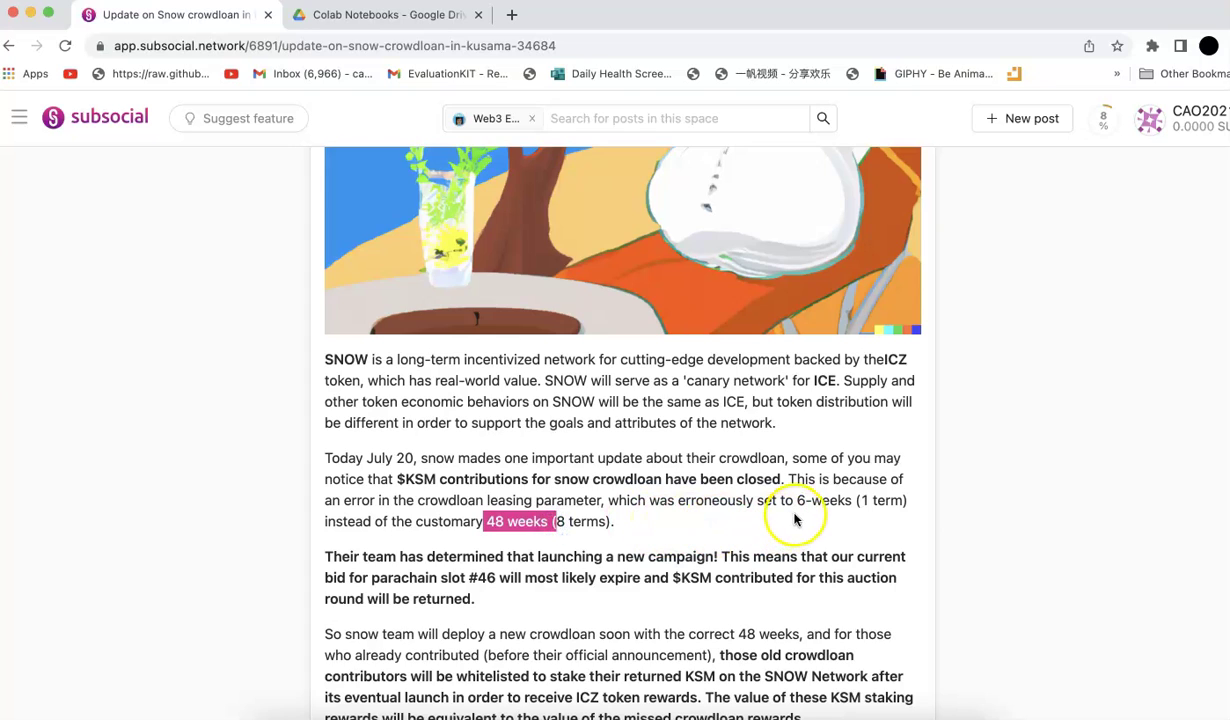
left_click_drag(780, 500, 893, 503)
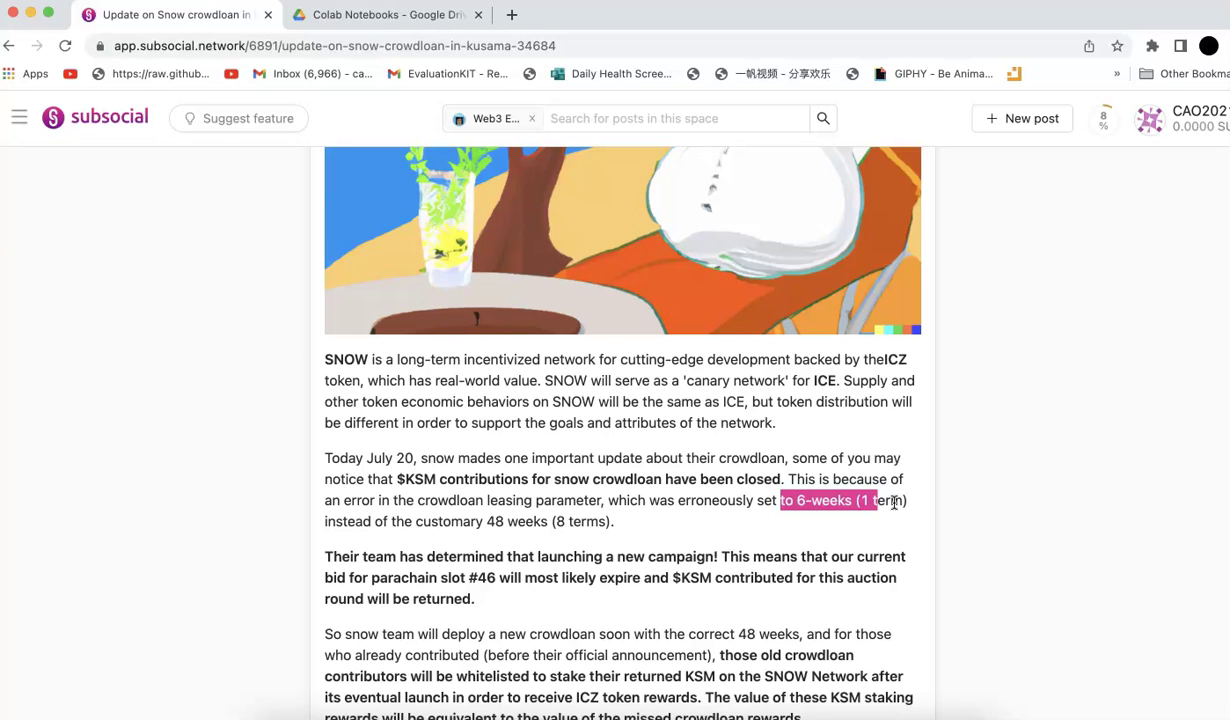
Highlight 'be whitelisted to stake their returned KSM', then scroll to the icenetwork.io announcement link
scroll(893, 503, "down", 3)
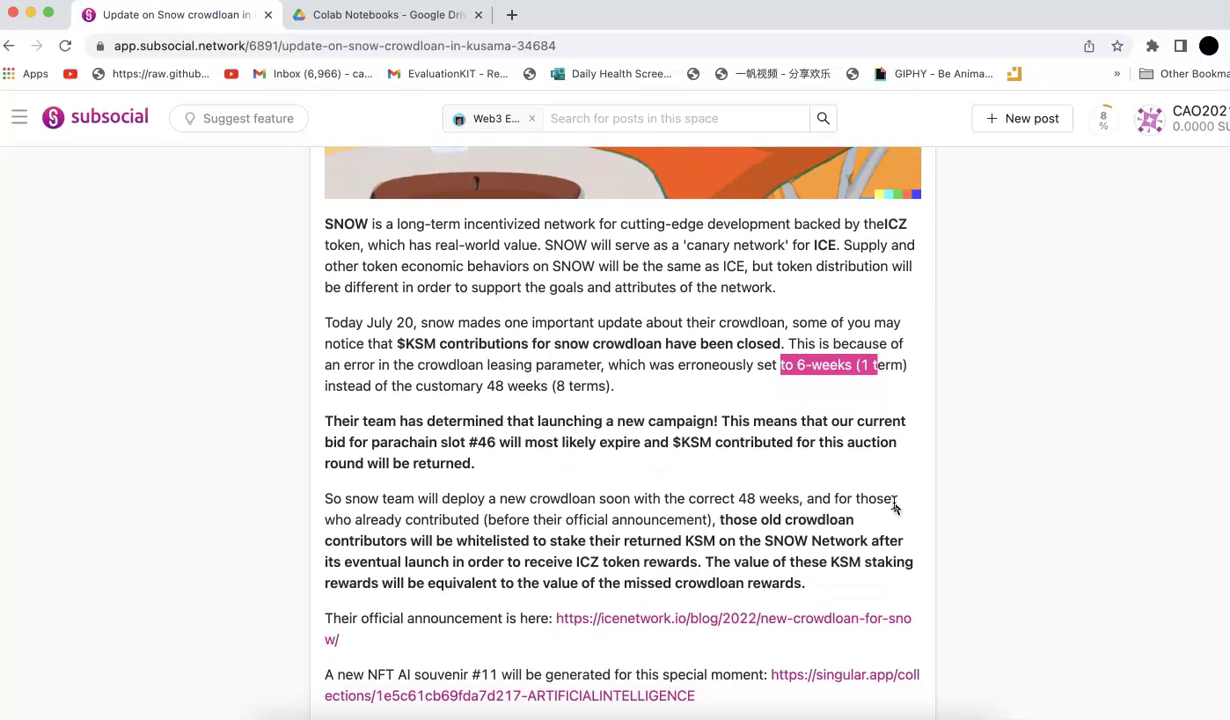
left_click_drag(436, 541, 713, 545)
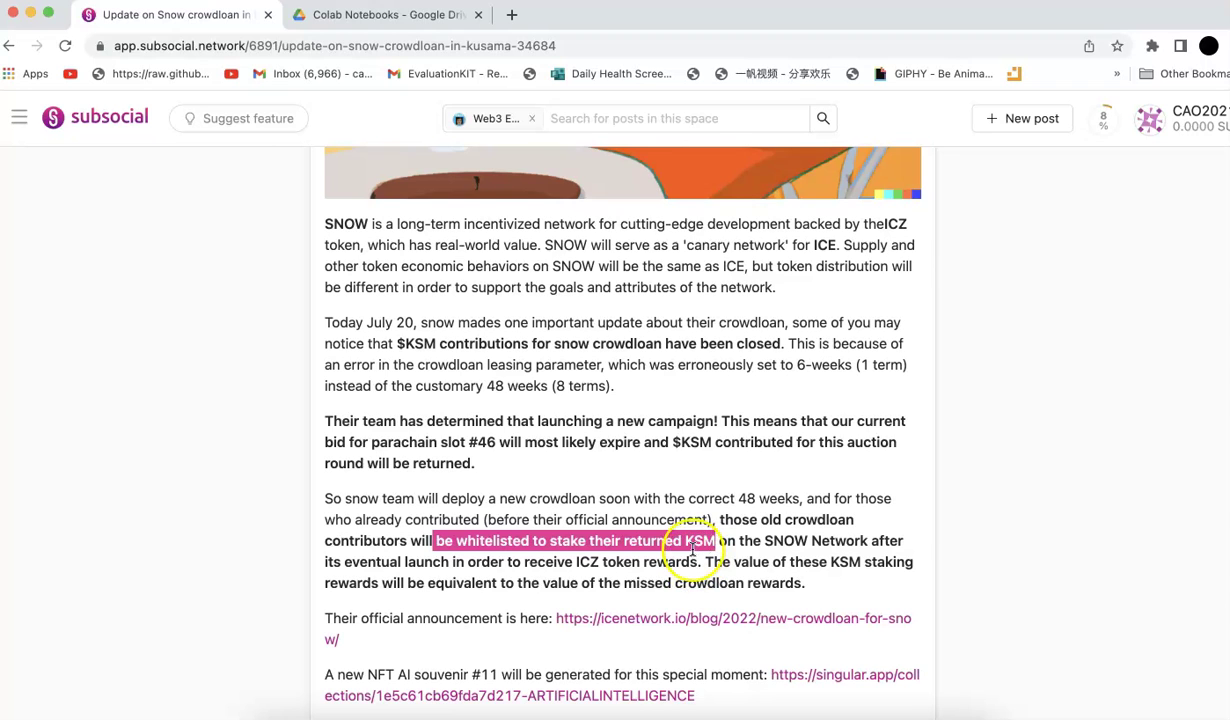
scroll(690, 555, "down", 3)
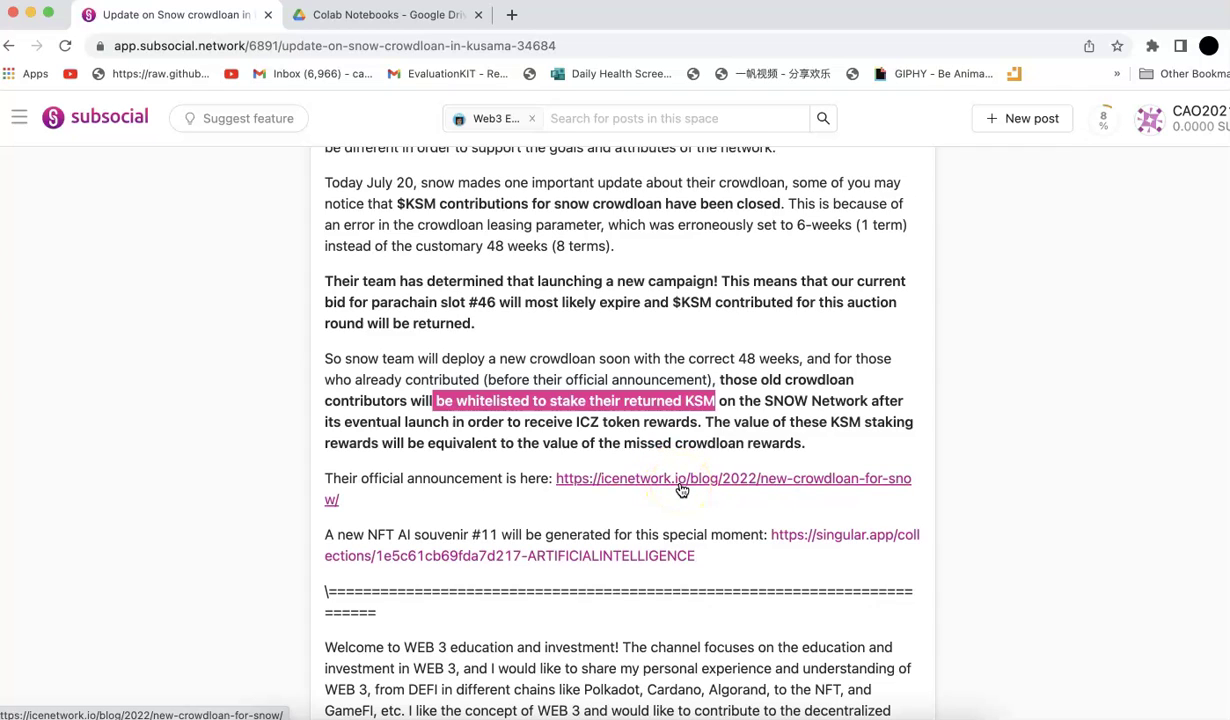
Read the icenetwork.io 'New Crowdloan for SNOW Network' post down to its FAQ, then return to Subsocial
left_click(681, 484)
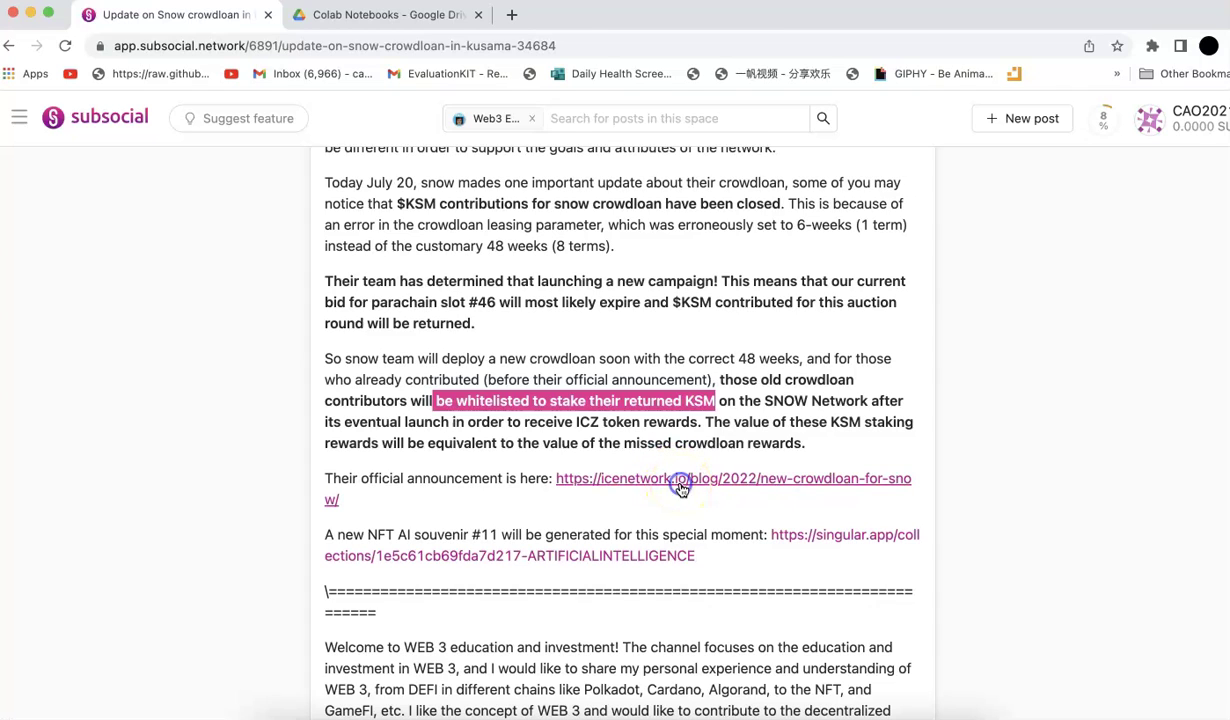
scroll(350, 330, "down", 20)
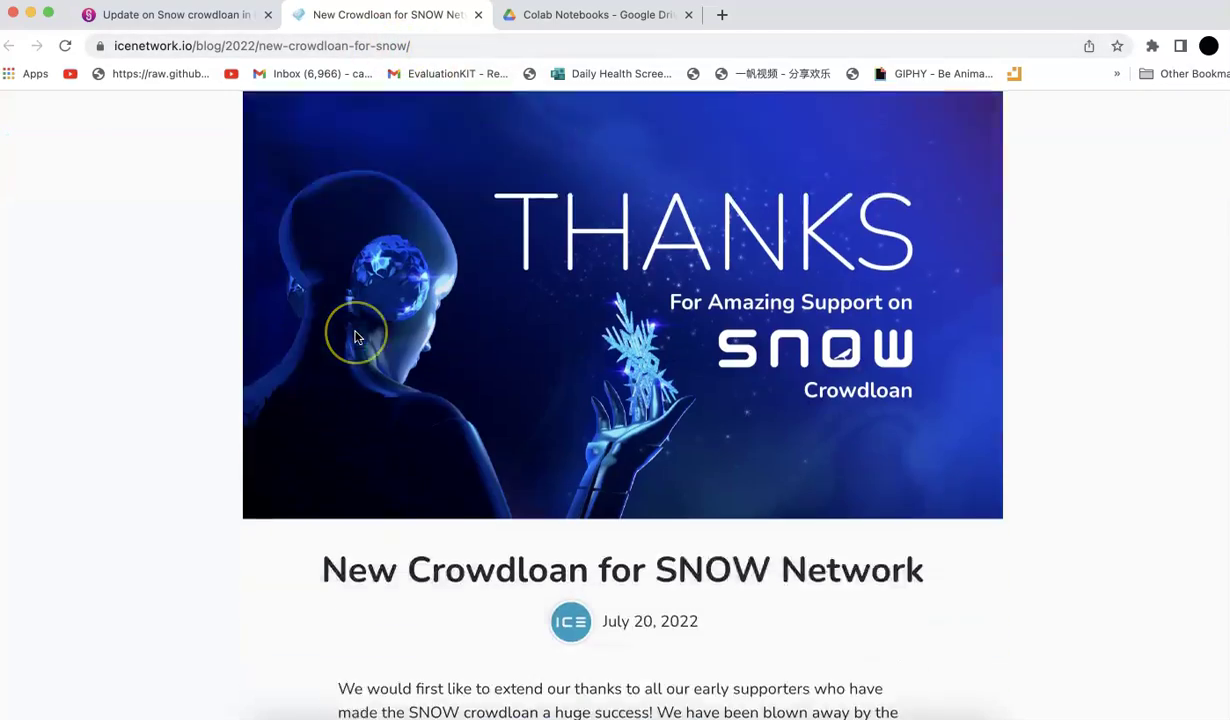
scroll(355, 337, "down", 15)
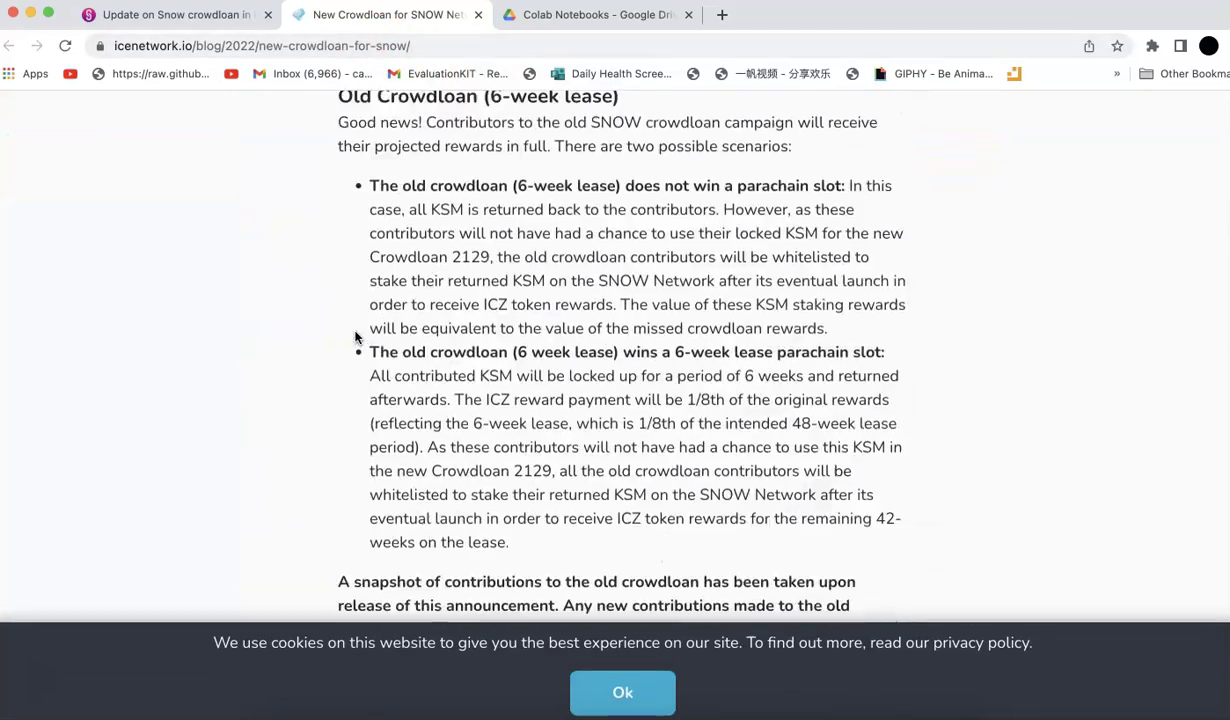
scroll(355, 337, "down", 5)
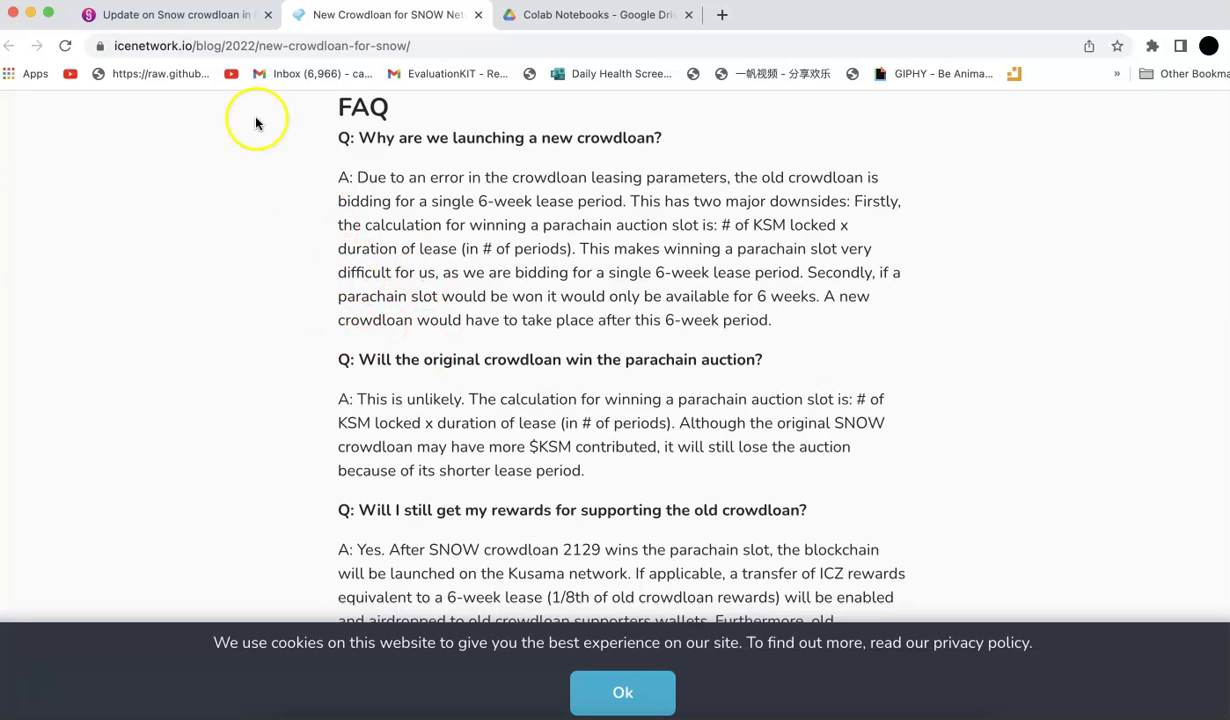
left_click(175, 12)
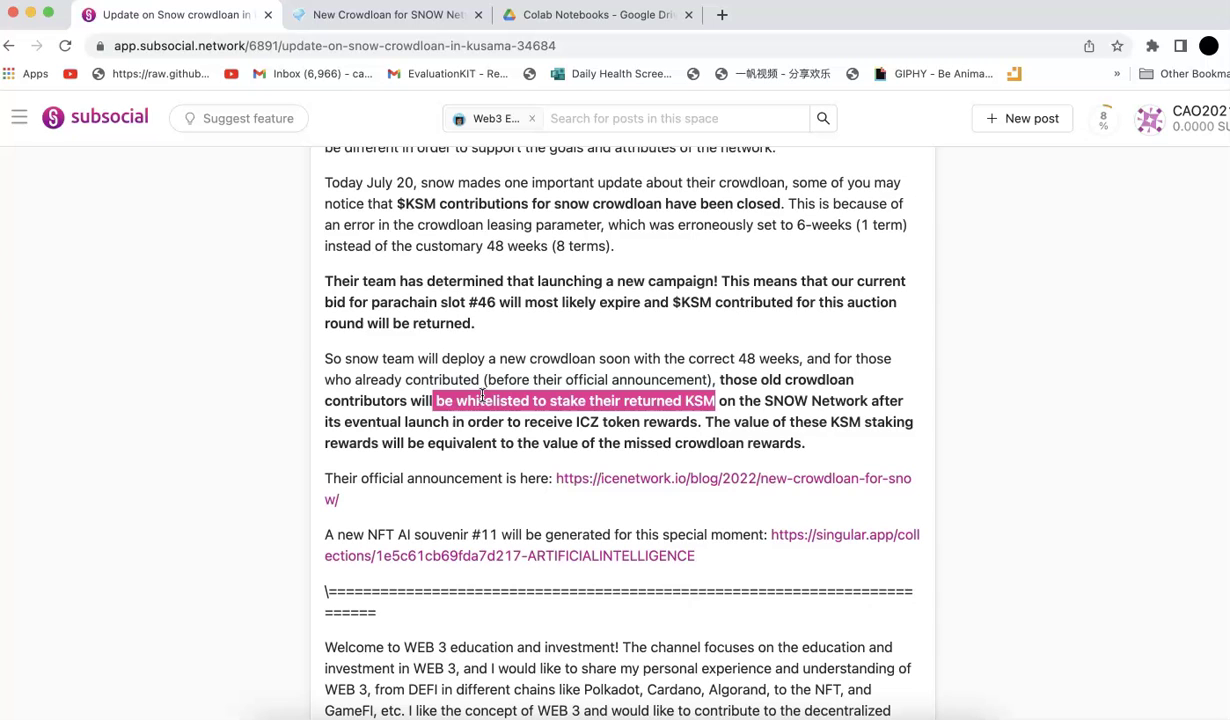
Scroll the post down to the singular.app AI souvenir collection link
scroll(482, 395, "down", 3)
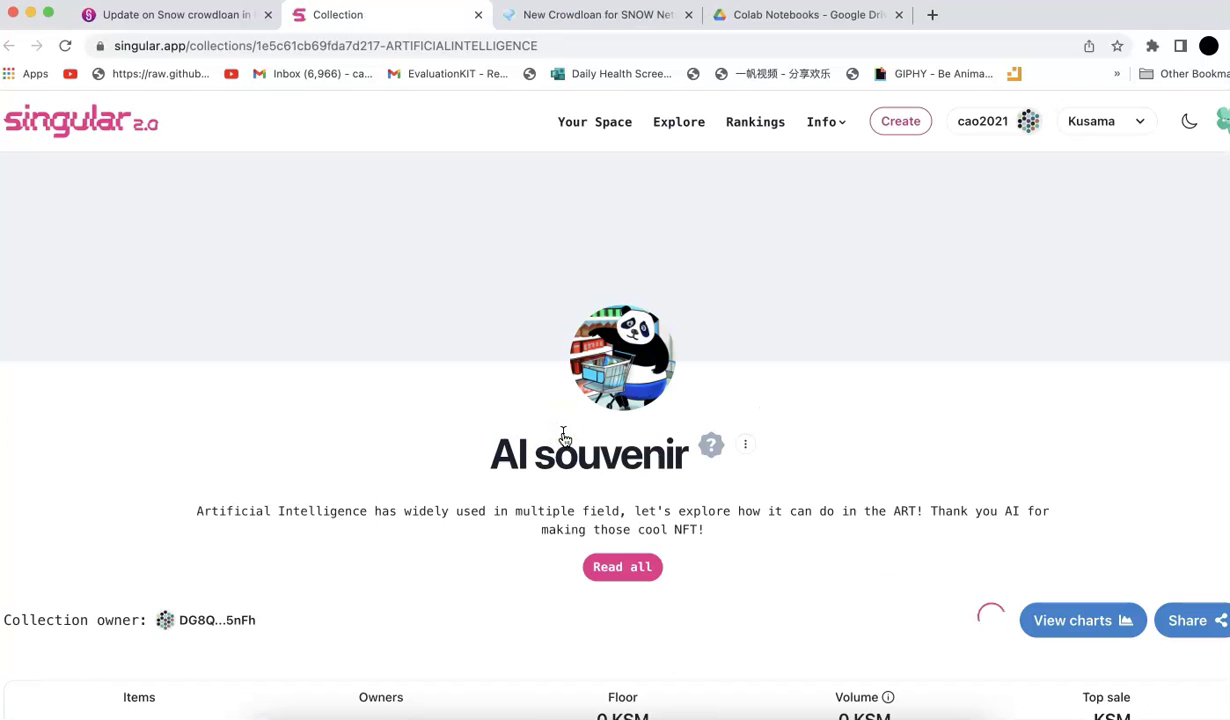
Start a new single NFT on Kusama in the AI souvenir collection
scroll(714, 493, "down", 5)
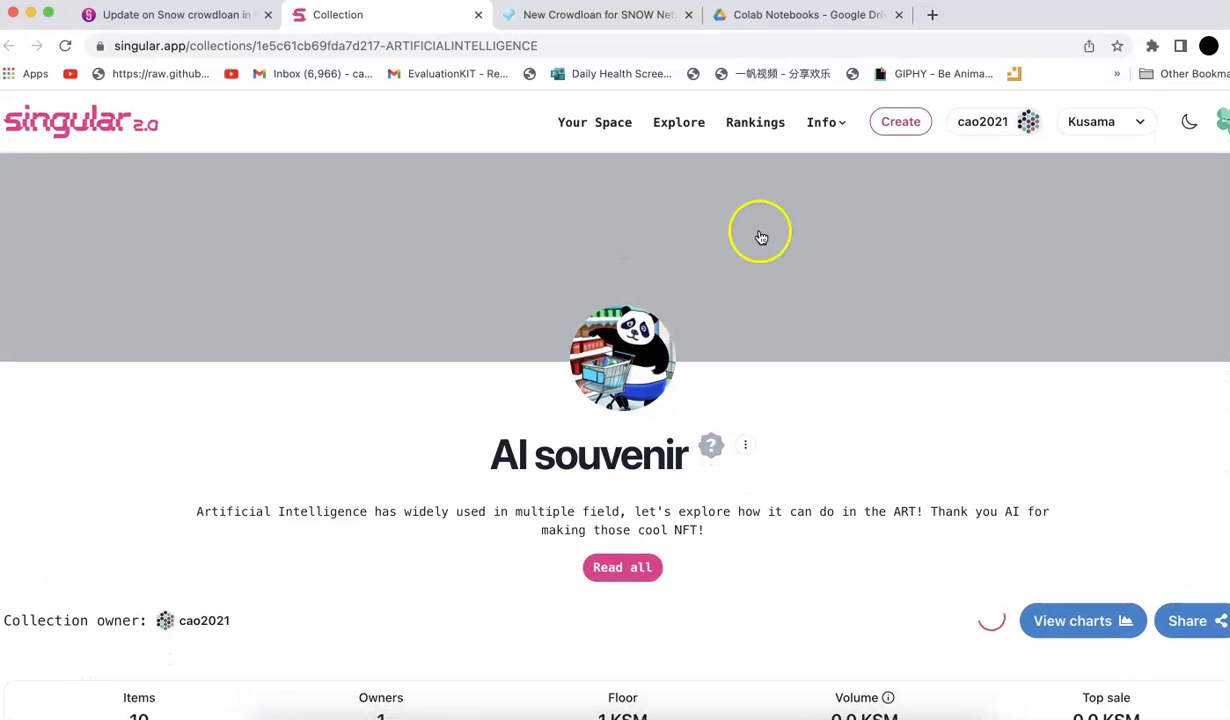
left_click(899, 121)
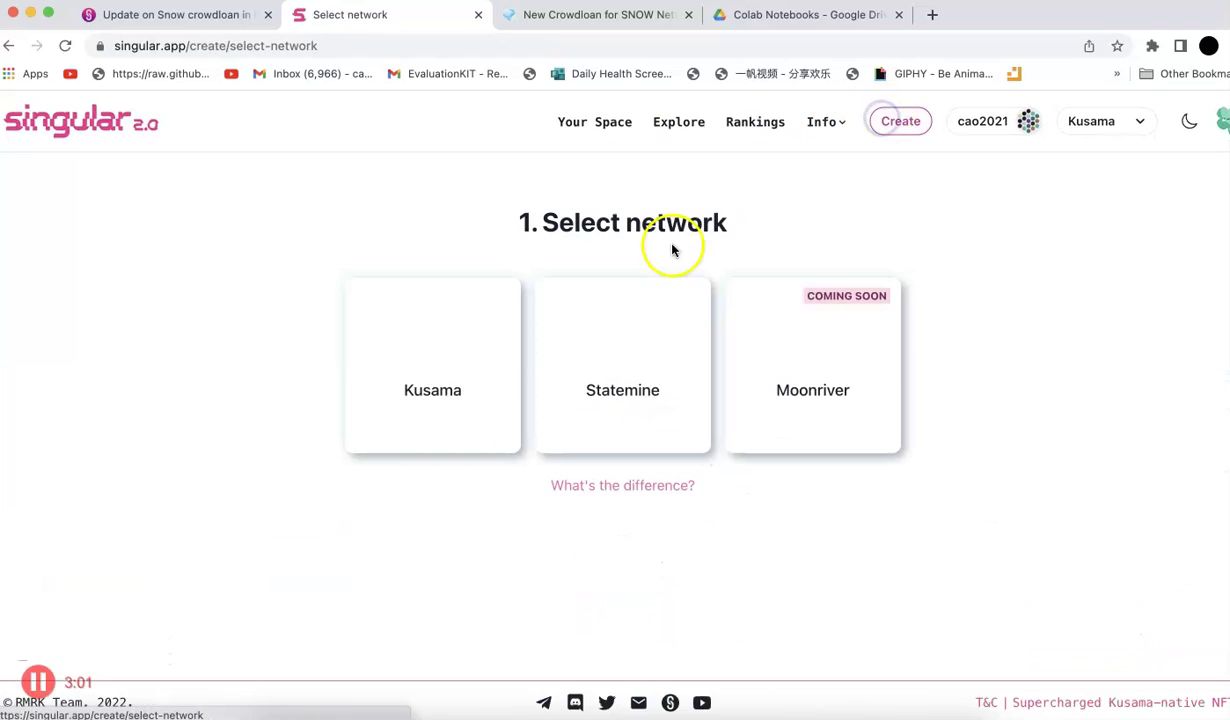
left_click(410, 337)
left_click(527, 463)
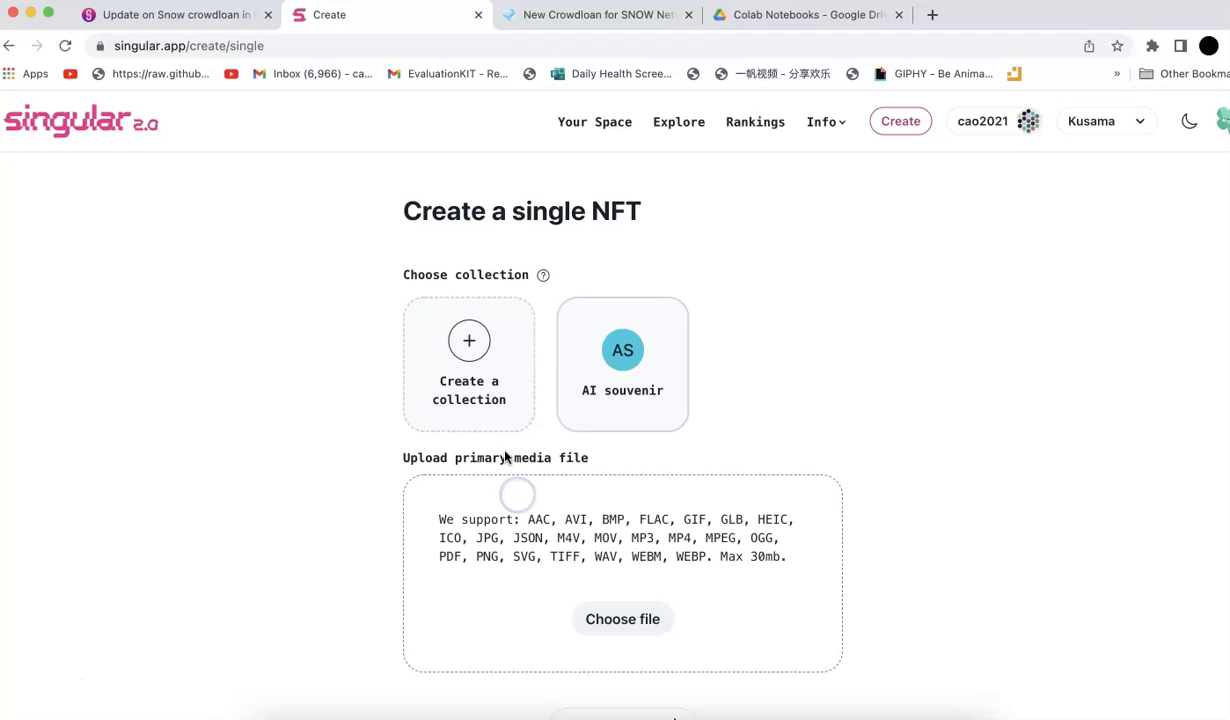
left_click(597, 390)
Upload the 'AI souvenir #11' PNG from Google Drive's My Drive/Youtube/AI_souvenir_collection folder
left_click(601, 578)
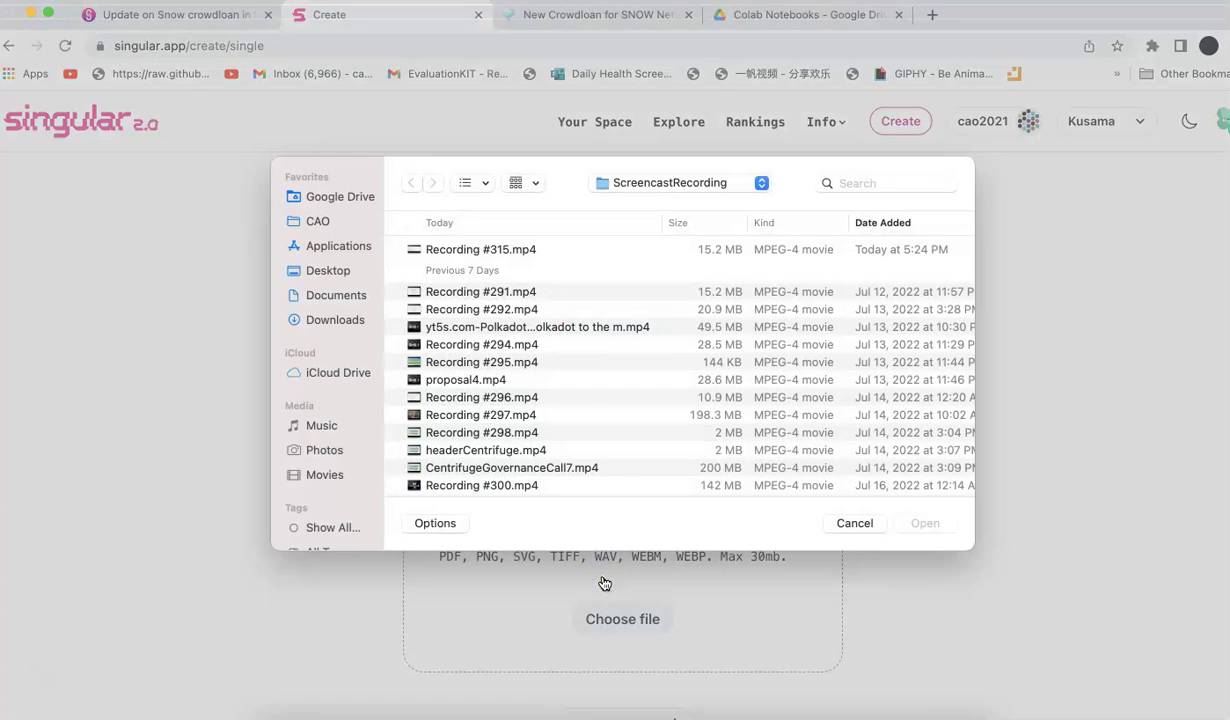
left_click(316, 227)
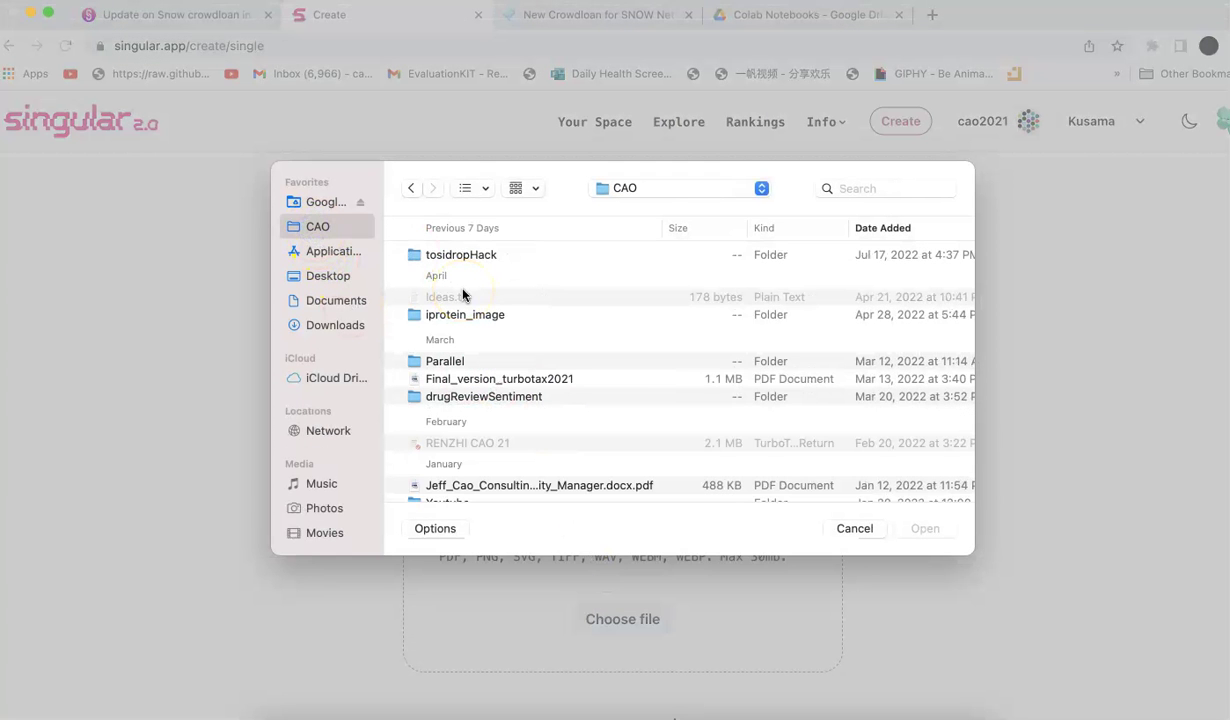
left_click(325, 202)
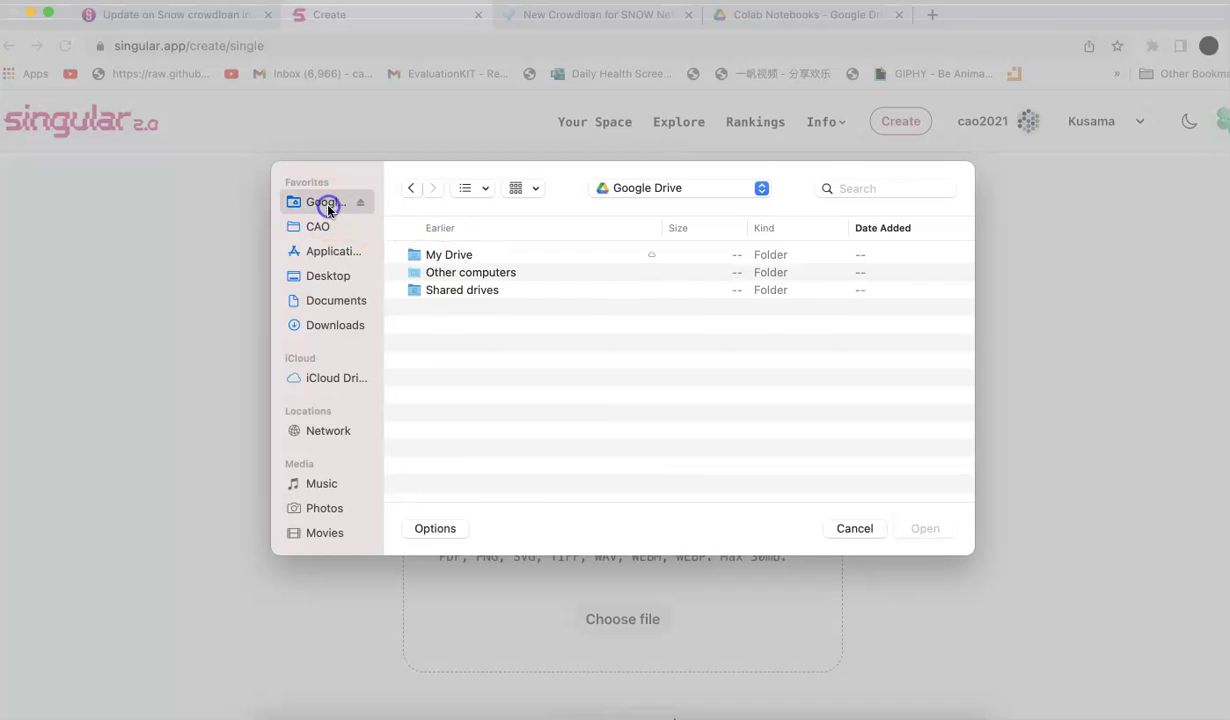
double_click(443, 255)
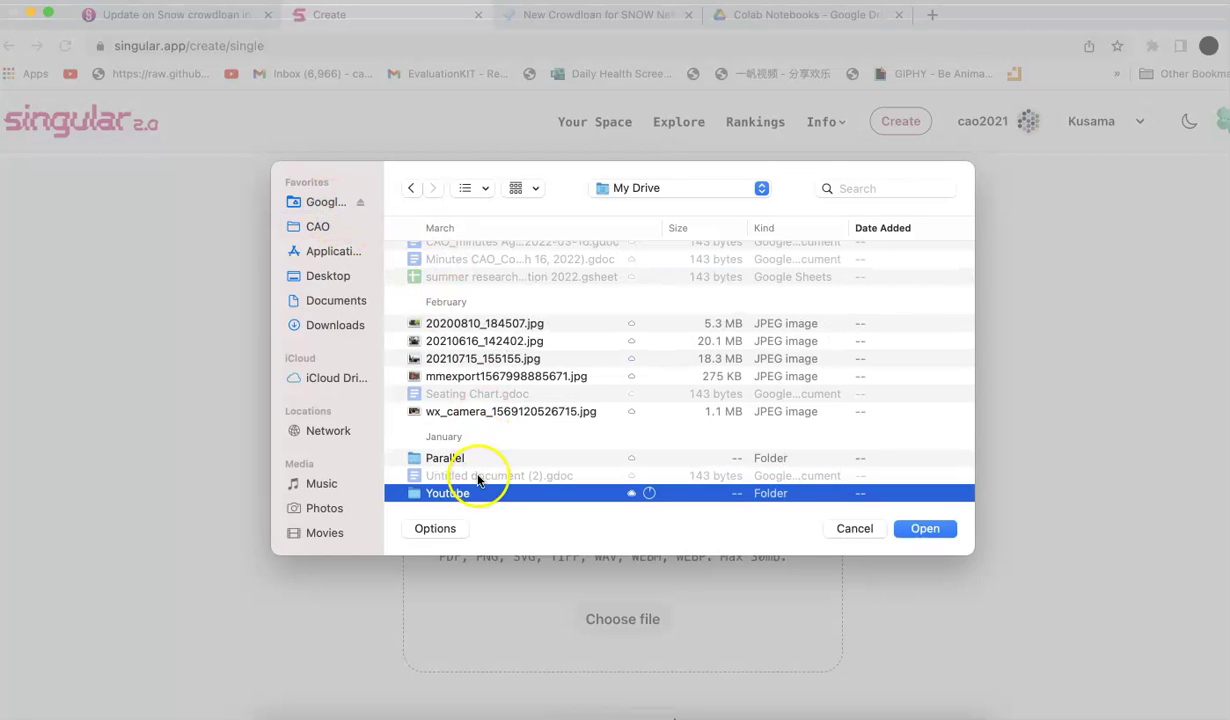
double_click(472, 493)
double_click(480, 256)
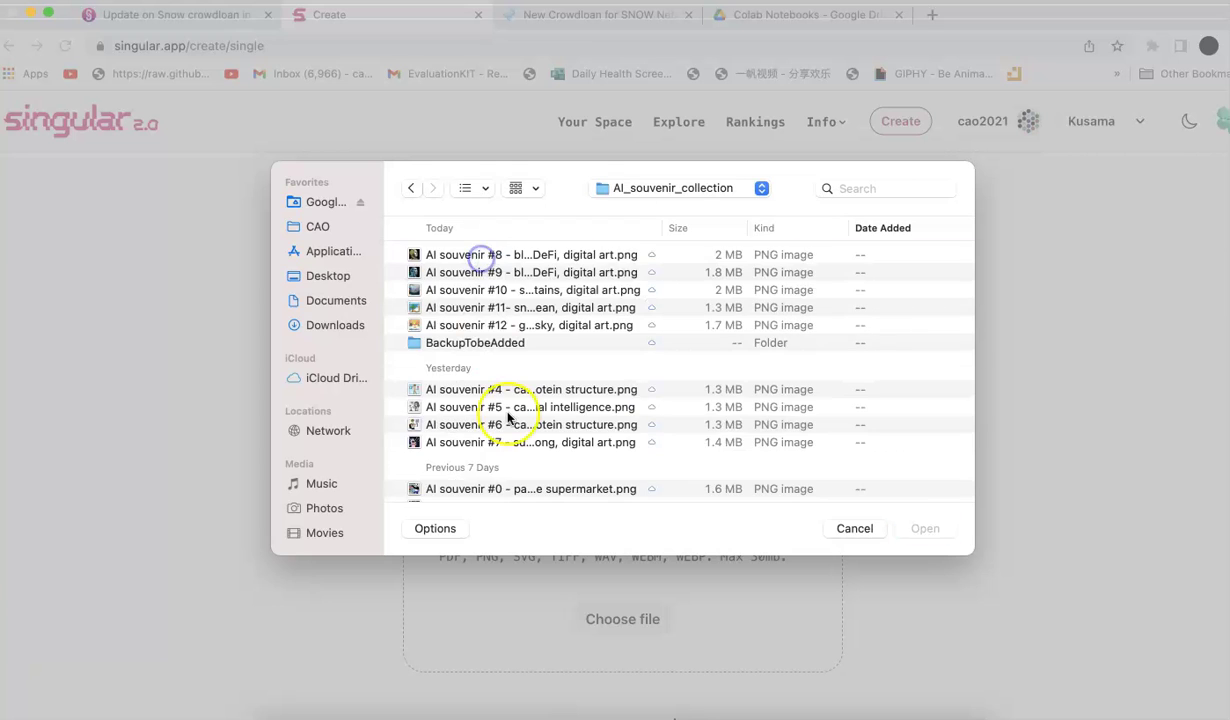
scroll(465, 465, "down", 2)
scroll(510, 440, "up", 2)
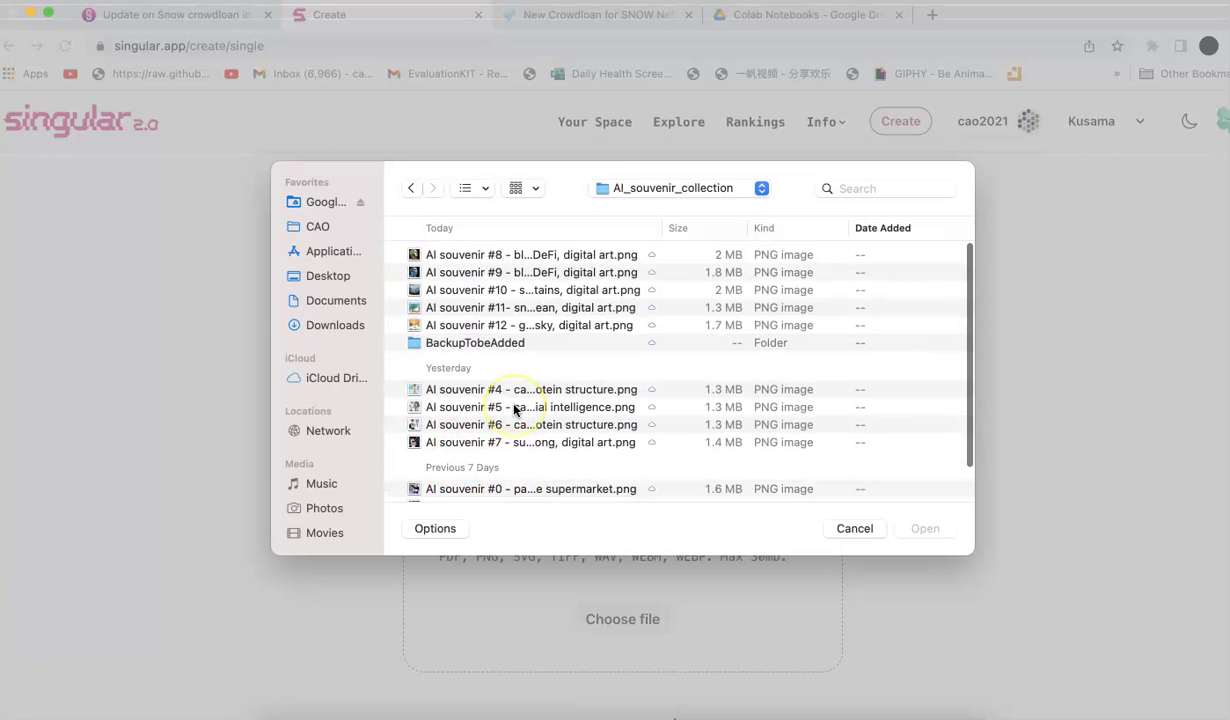
double_click(507, 310)
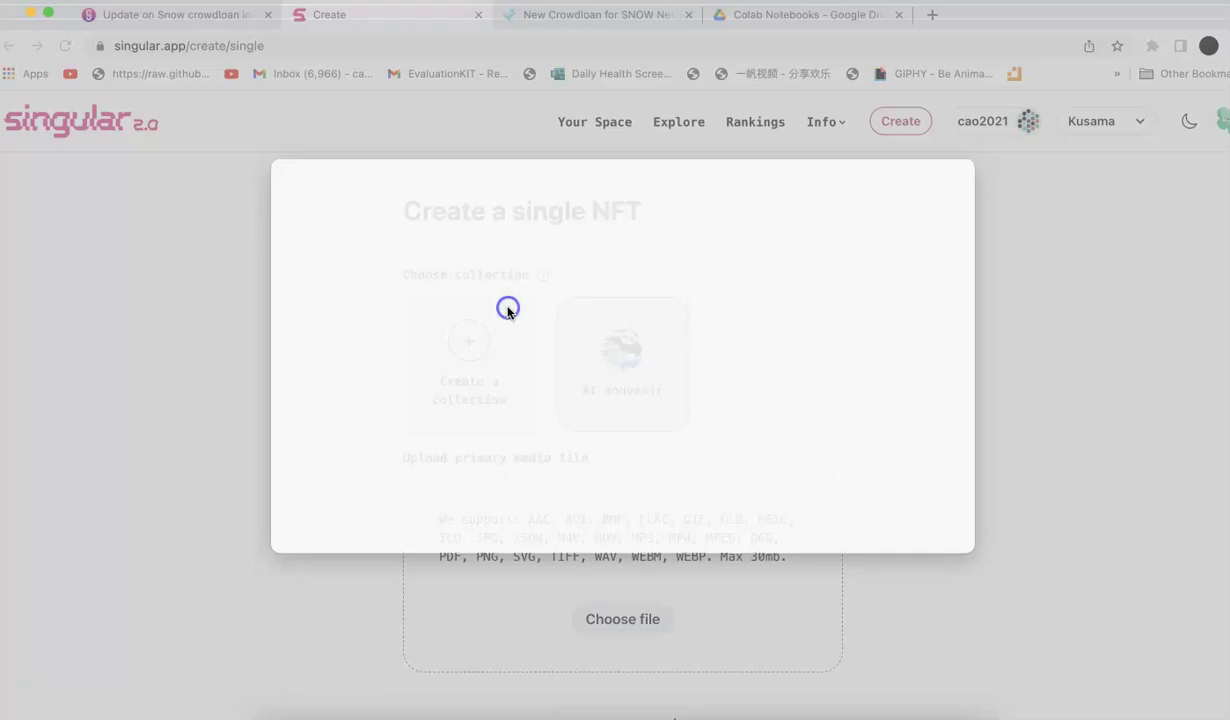
Check the uploaded 'AI souvenir #11' snowman preview, then move to the empty Name field
scroll(615, 386, "down", 5)
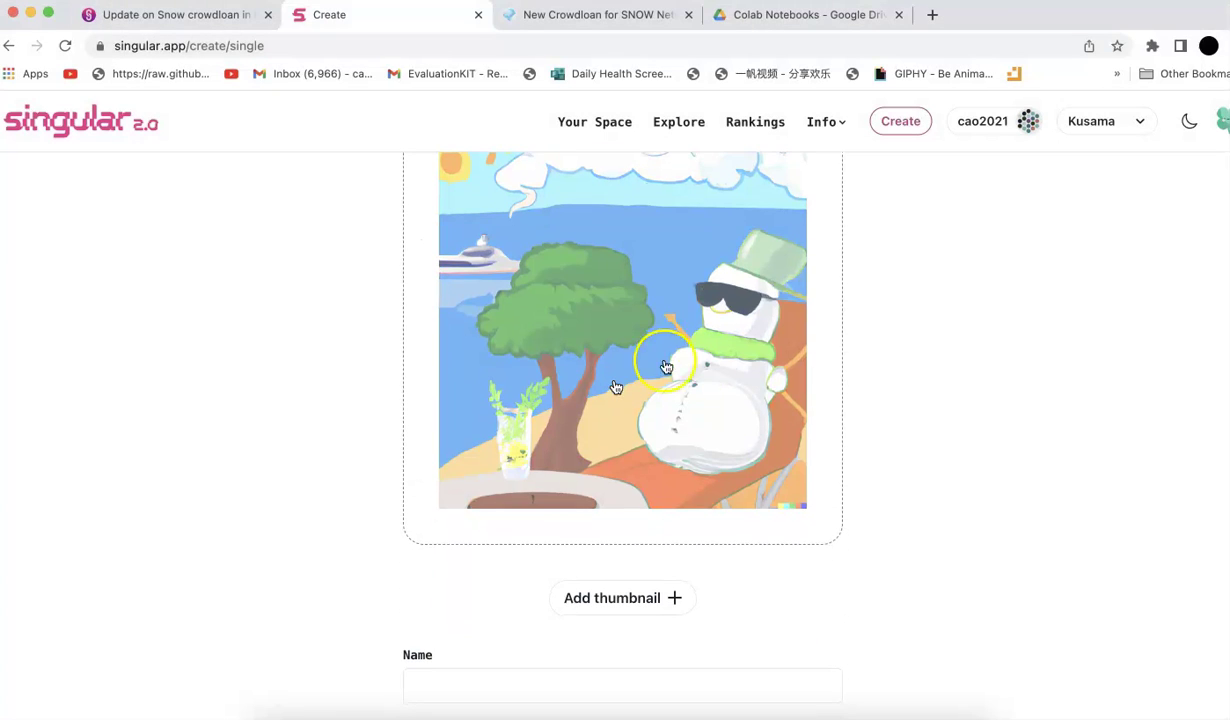
scroll(873, 431, "up", 1)
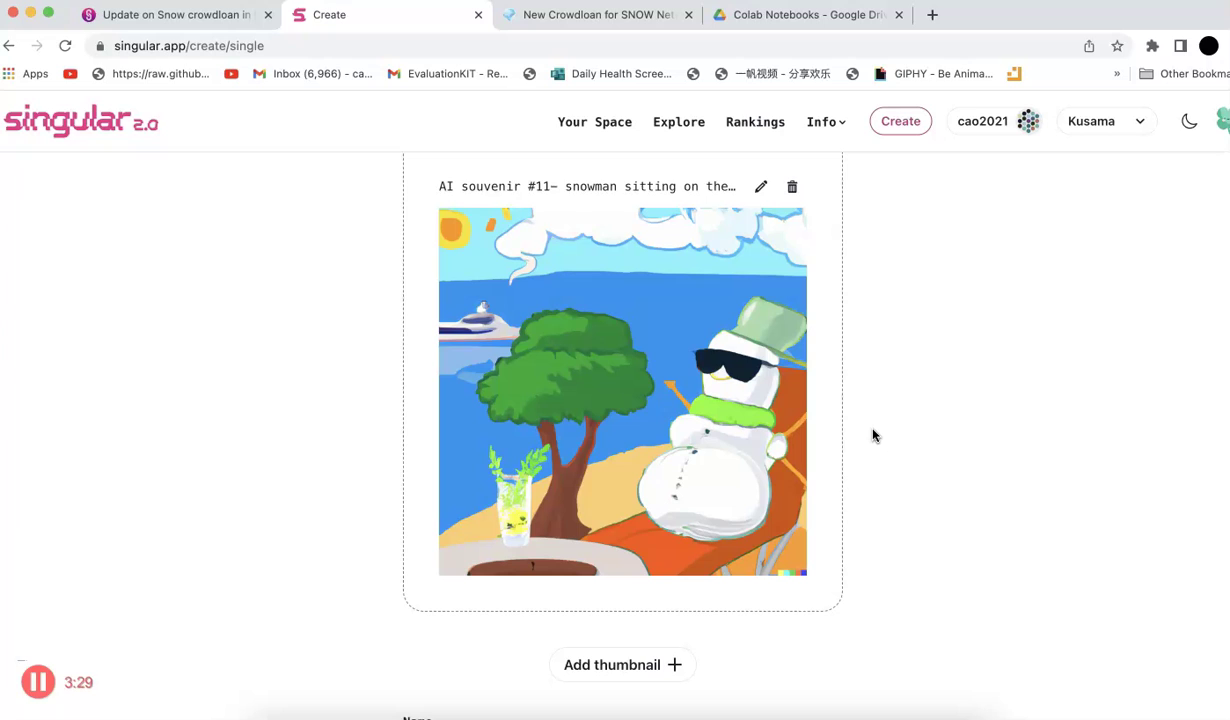
scroll(873, 435, "up", 1)
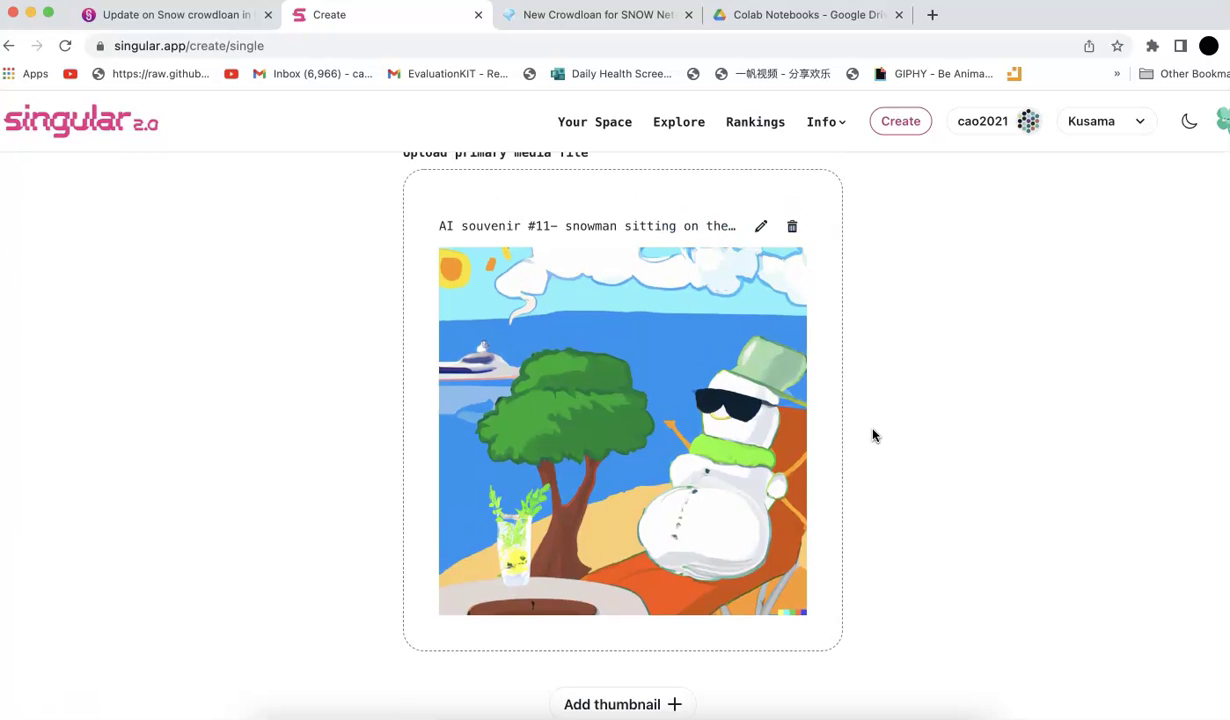
scroll(873, 433, "down", 8)
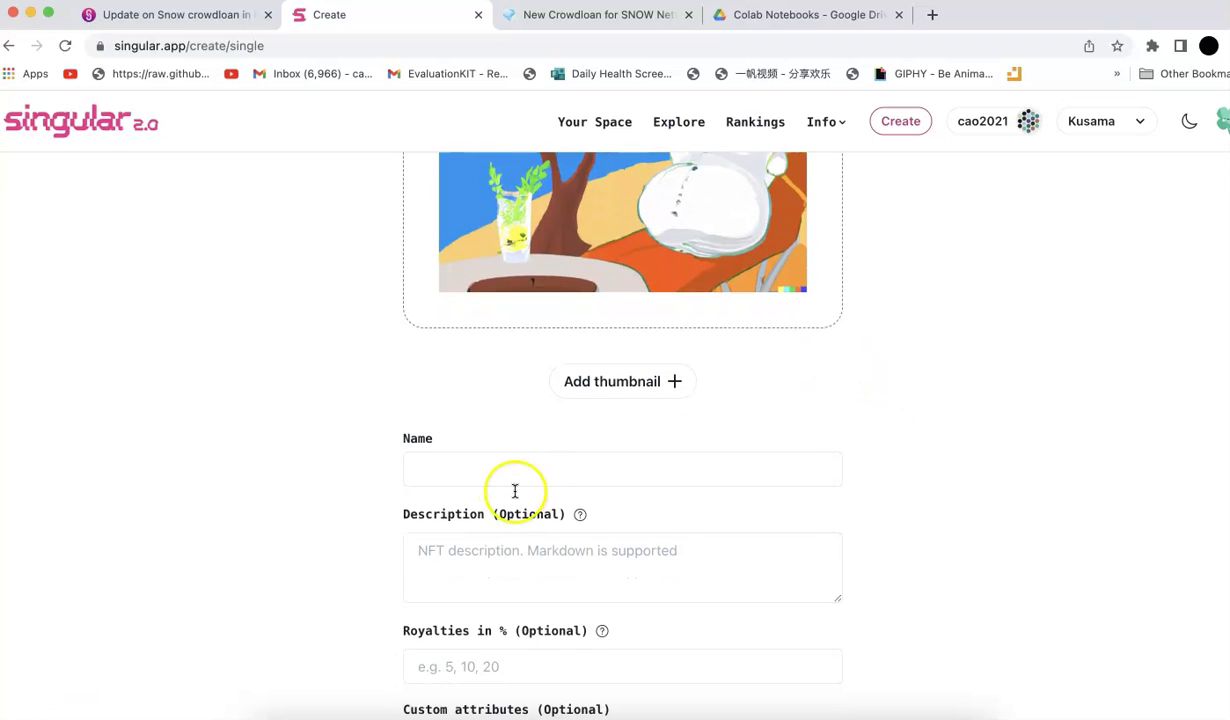
left_click(465, 478)
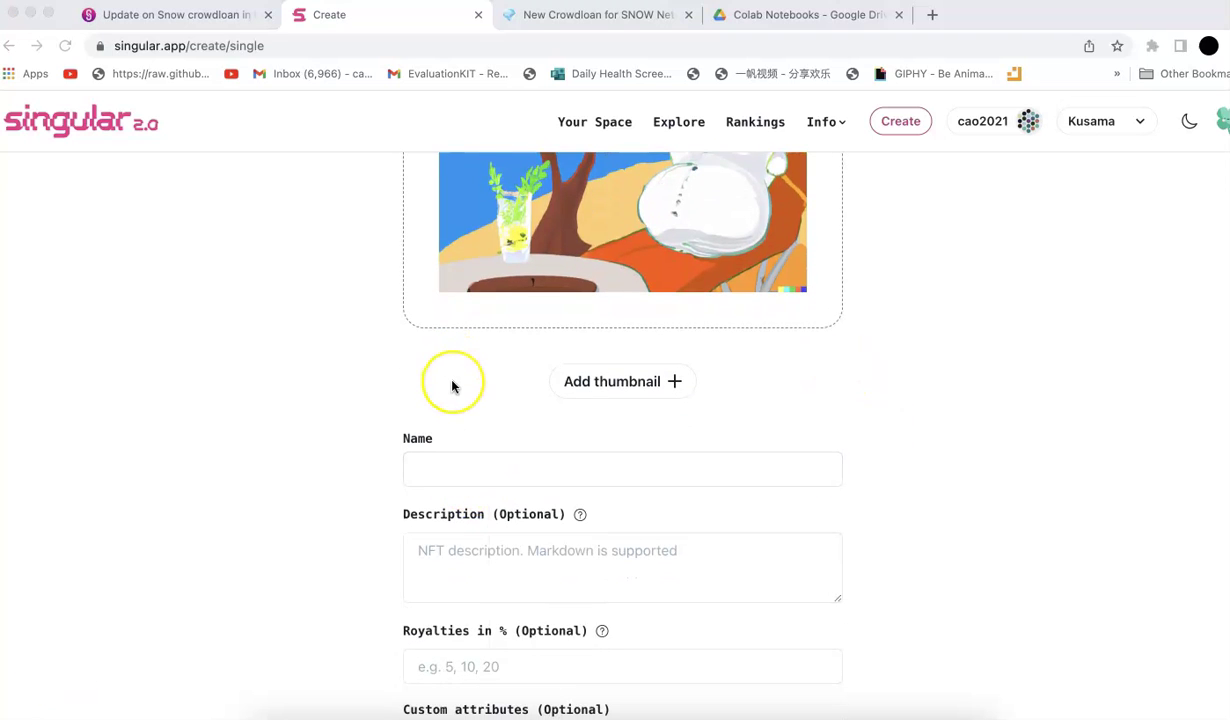
Paste the snowman image's full file name from Finder into the Description field
key("super+Tab")
key("Tab")
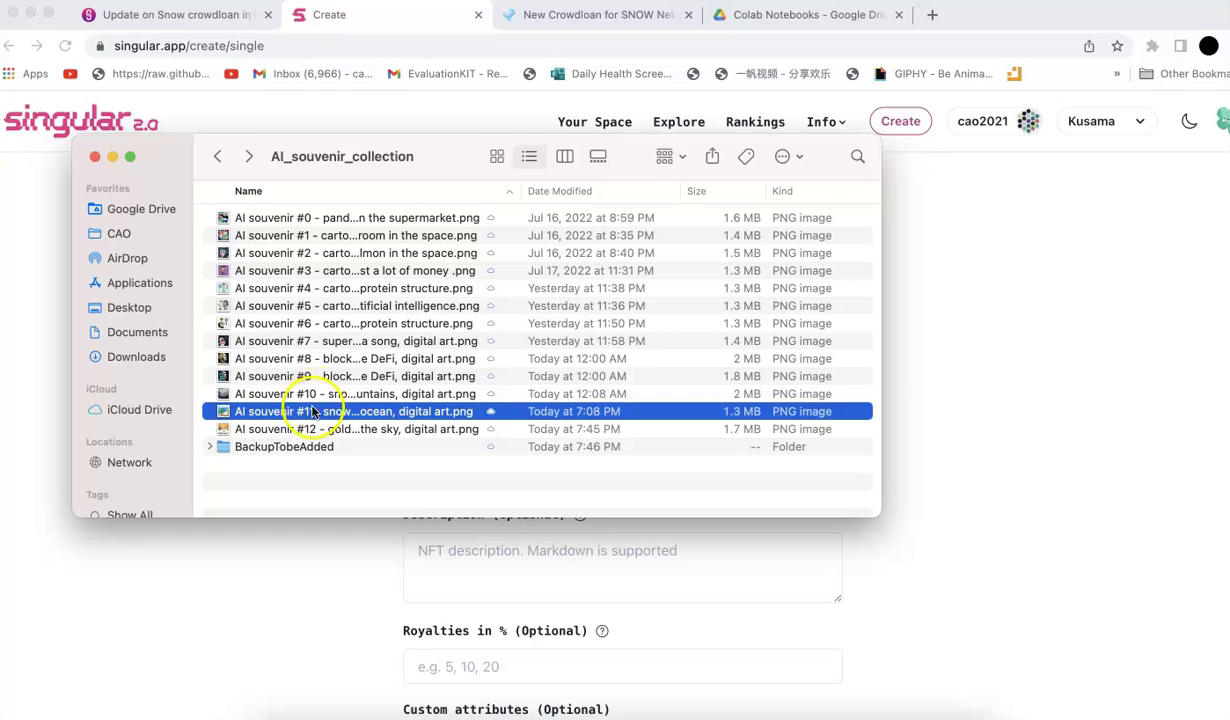
left_click(304, 418)
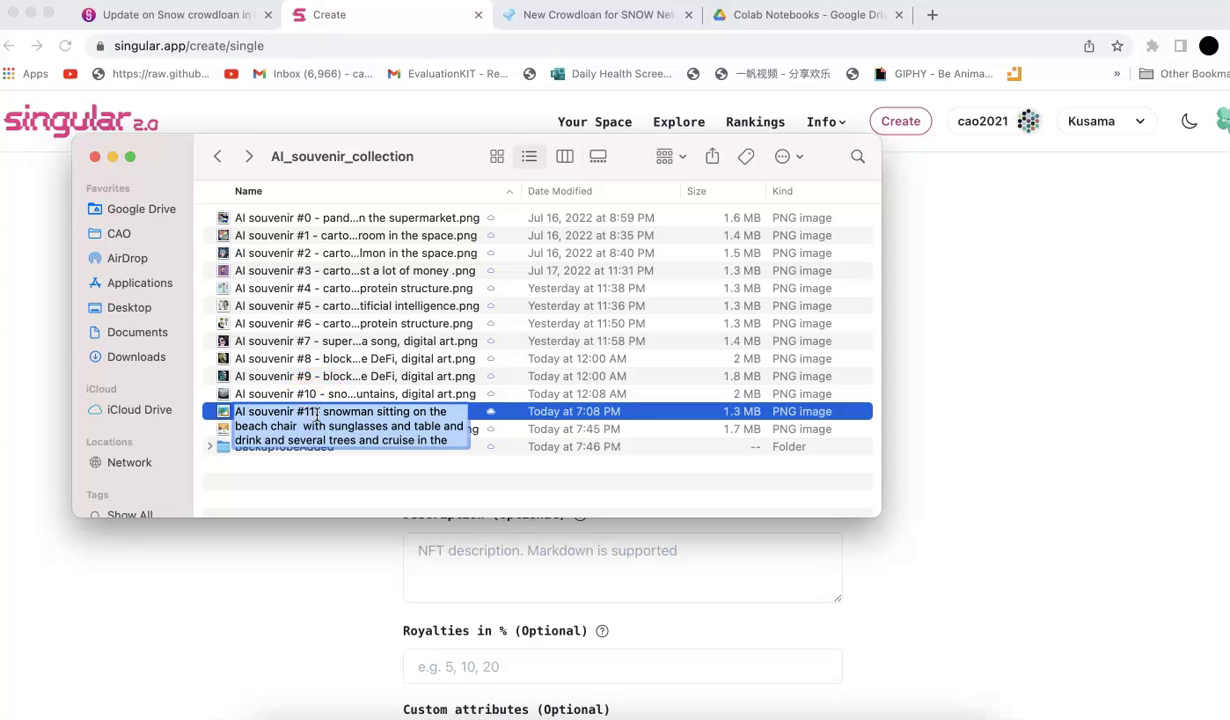
key("super+Tab")
left_click(464, 560)
type("AI souvenir #11- snowman sitting on the beach chair  with sunglasses and table and drink and several trees and cruise in the ocean, digital art")
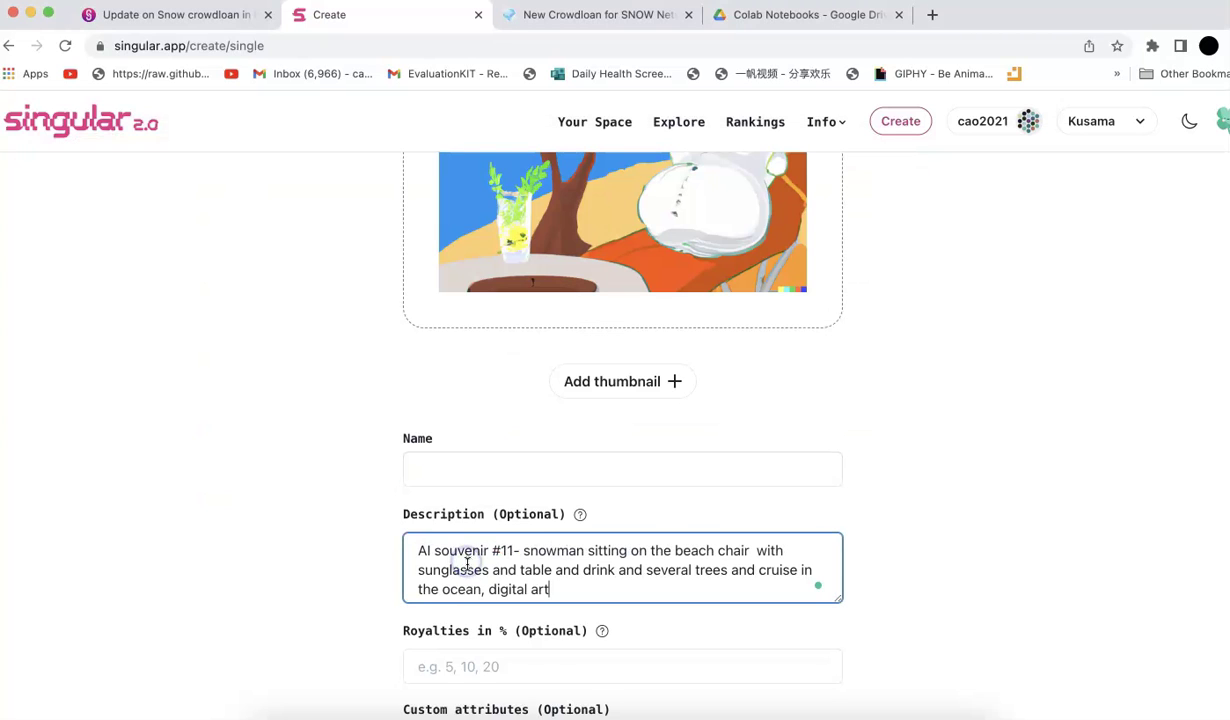
Name the NFT 'AI souvenir #11' and remove that prefix from the description
left_click_drag(513, 553, 407, 548)
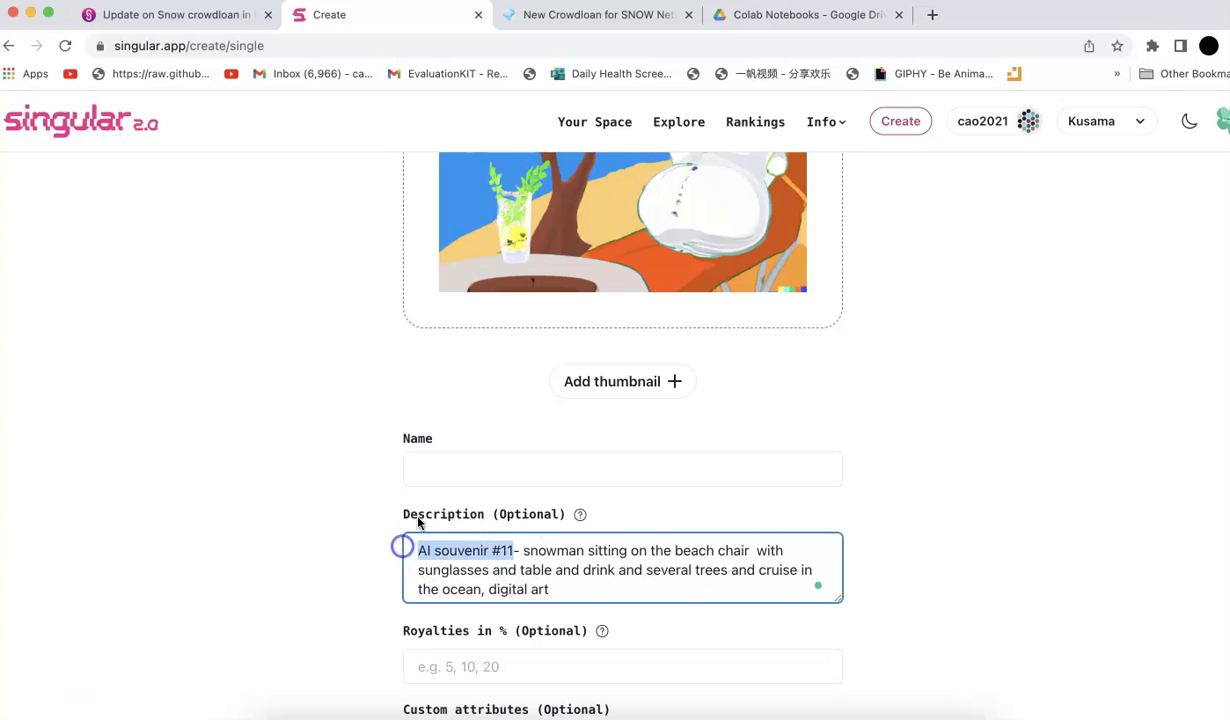
key("super+c")
left_click(420, 468)
key("super+v")
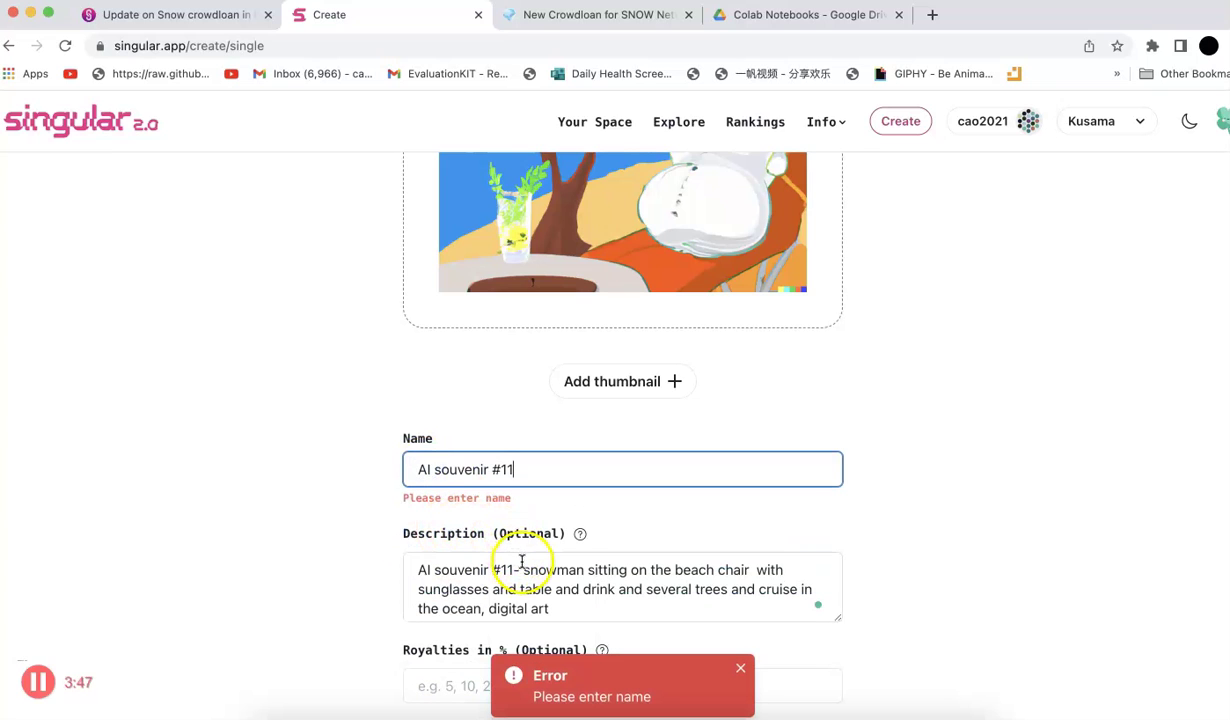
left_click_drag(521, 562, 413, 565)
key("BackSpace")
Delete ', digital art' from the end of the description
left_click(812, 569)
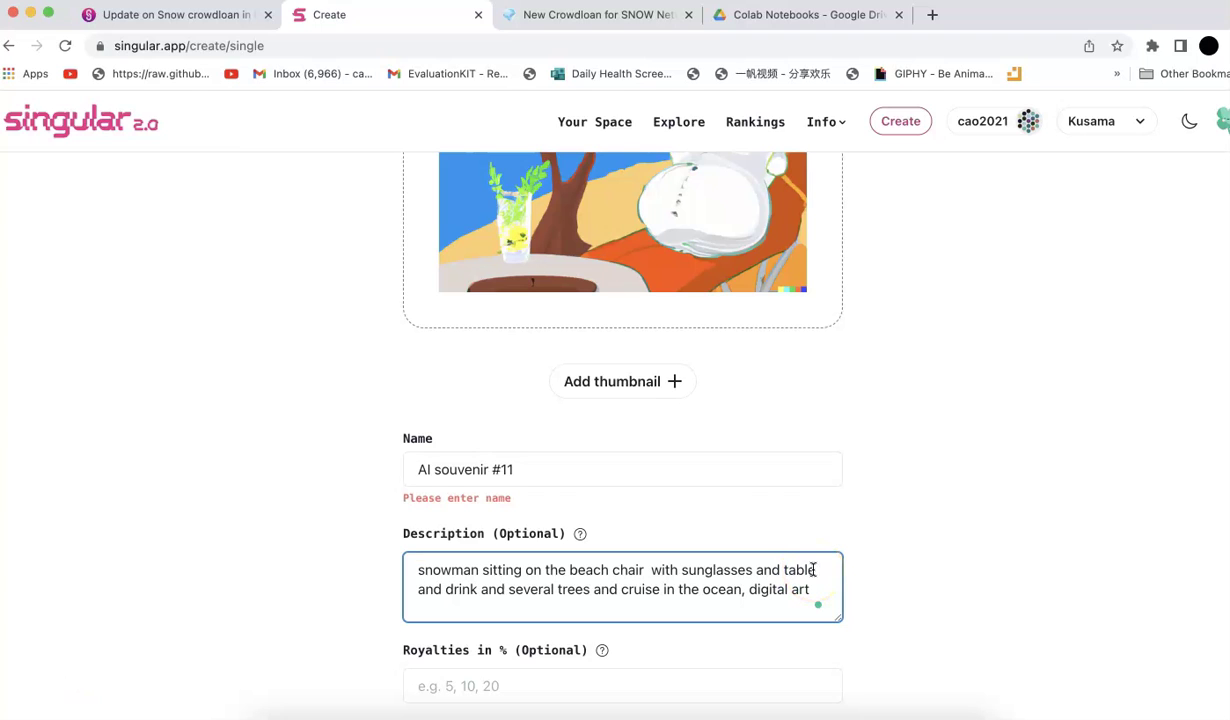
scroll(788, 522, "down", 3)
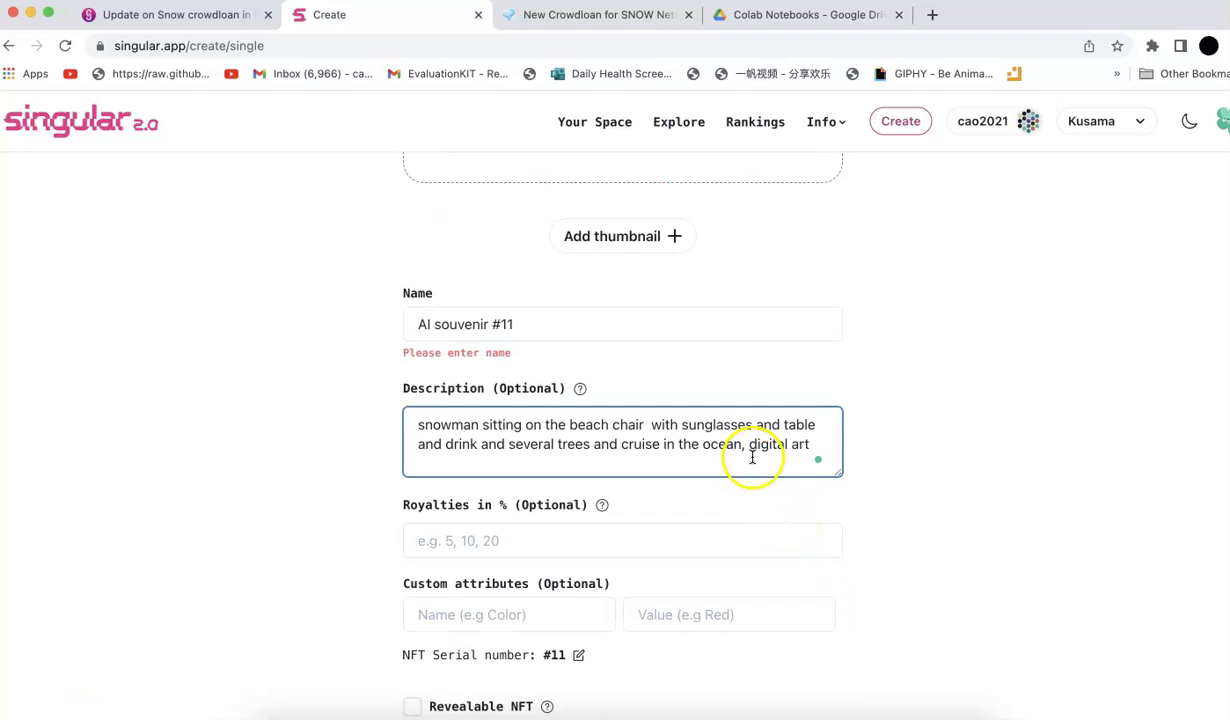
left_click_drag(742, 445, 868, 445)
key("BackSpace")
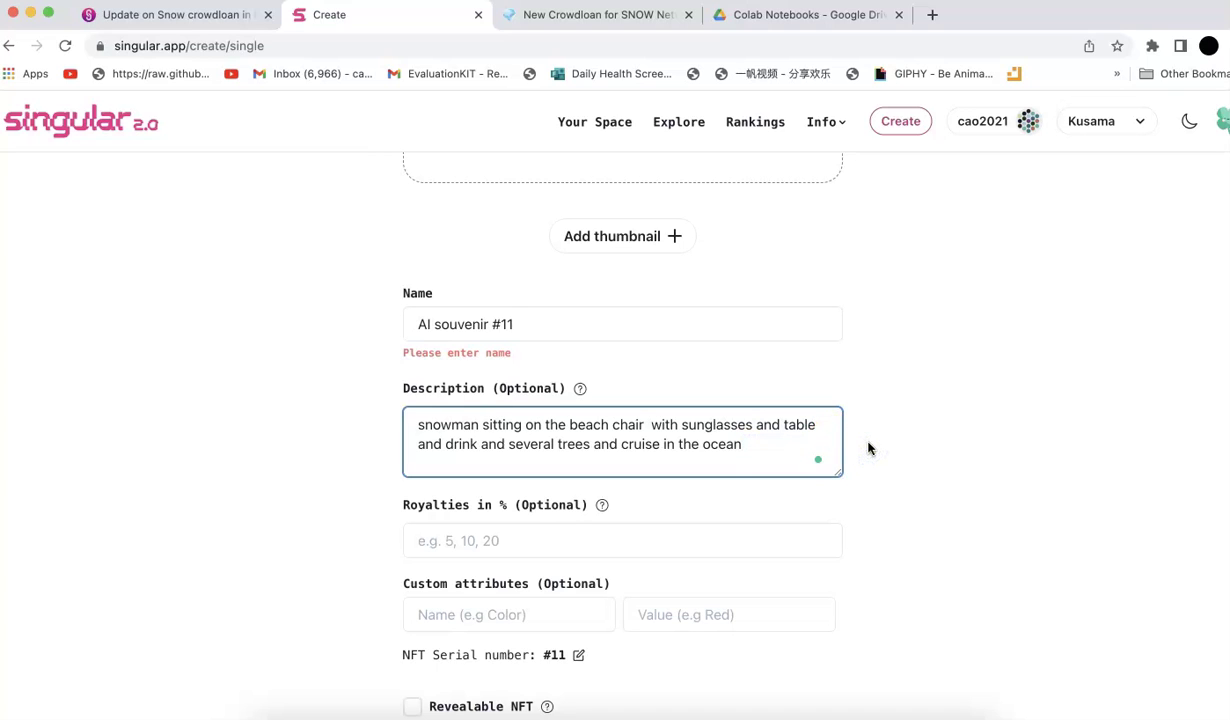
Set the NFT's royalties to 5%
left_click(483, 532)
type("5")
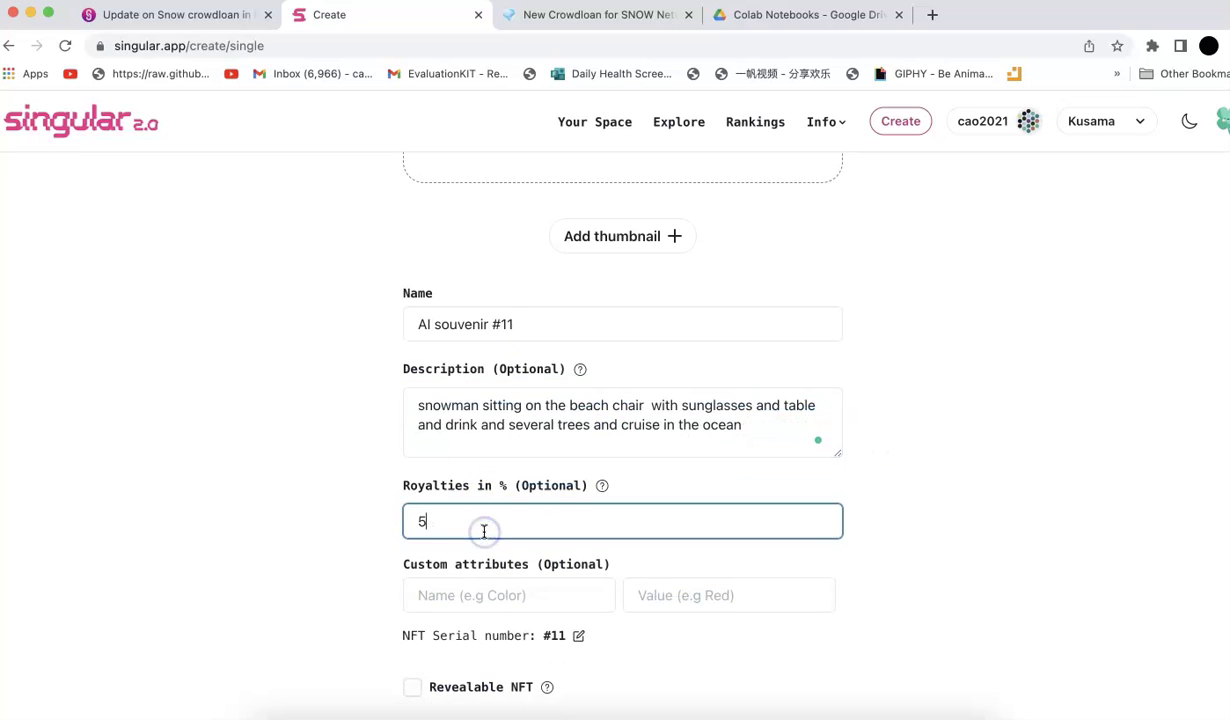
scroll(484, 505, "down", 4)
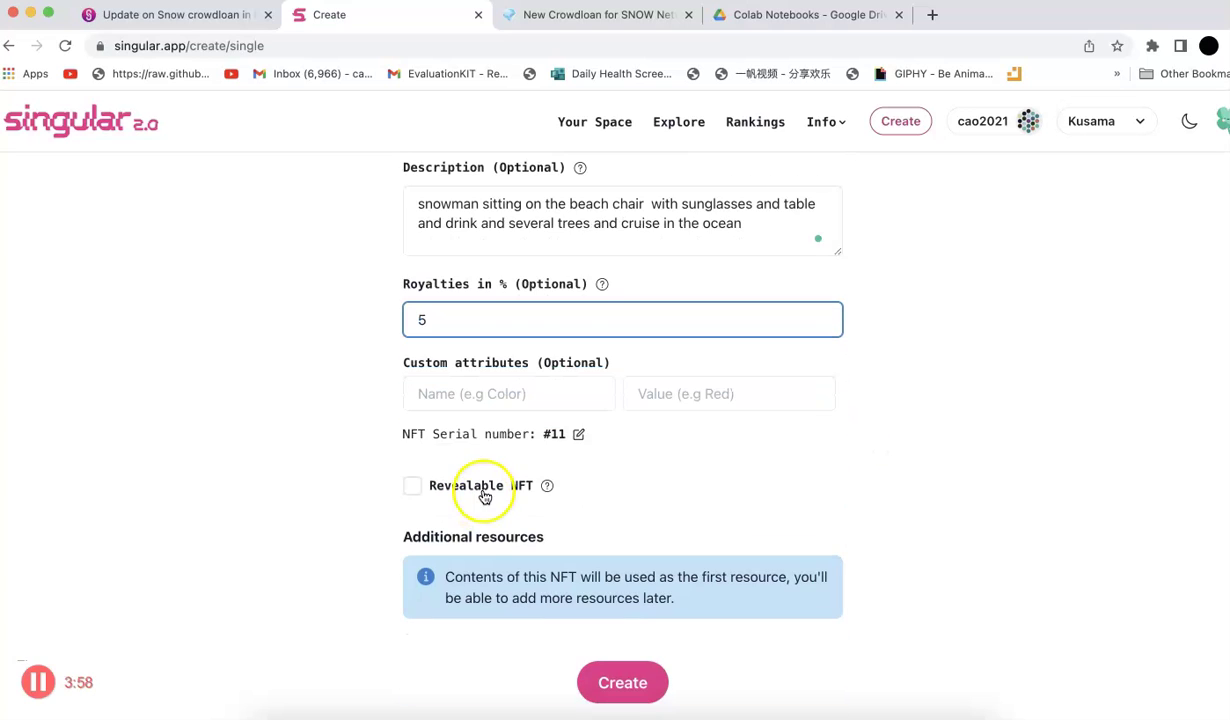
Mint 'AI souvenir #11', approving and signing the minting transaction in the wallet
left_click(622, 680)
left_click(602, 469)
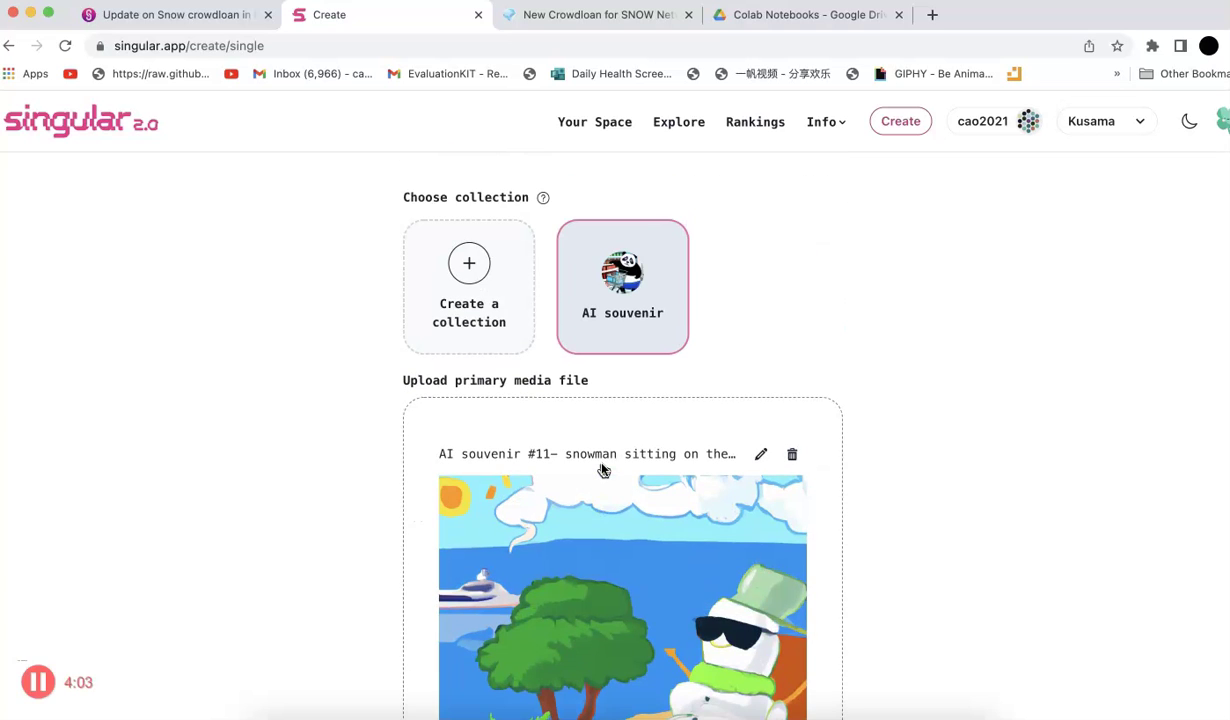
scroll(602, 469, "down", 4)
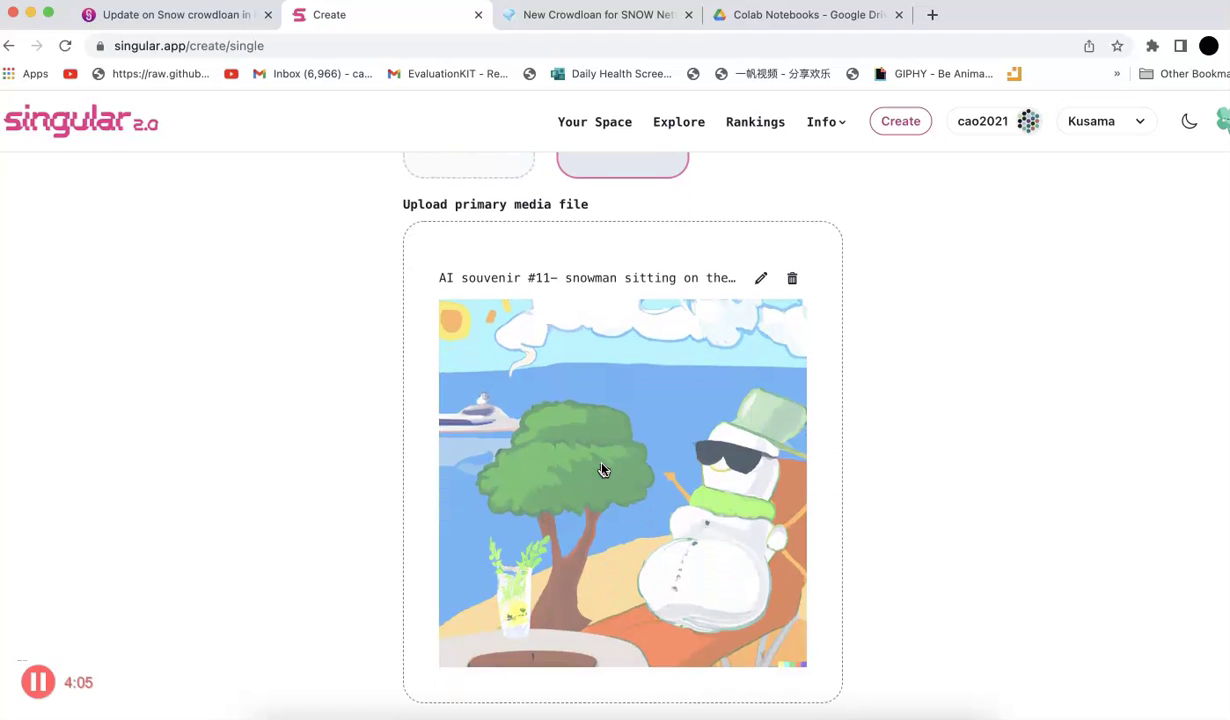
left_click(684, 475)
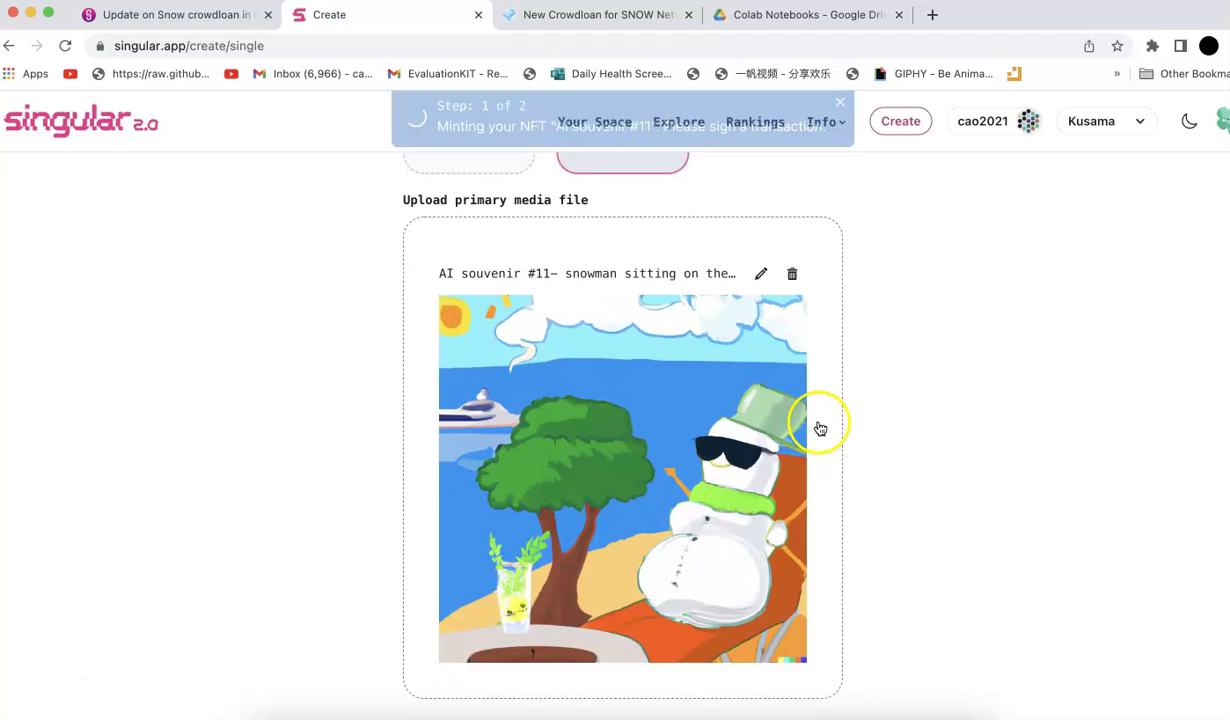
left_click(256, 597)
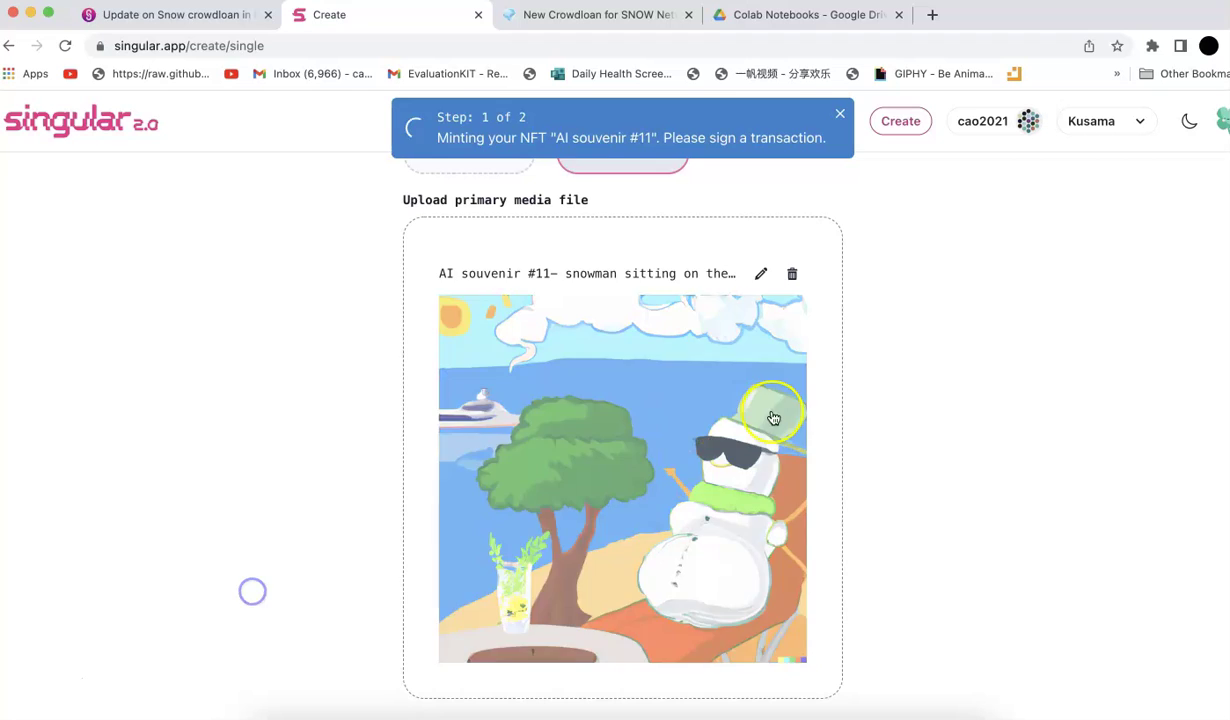
scroll(769, 417, "up", 4)
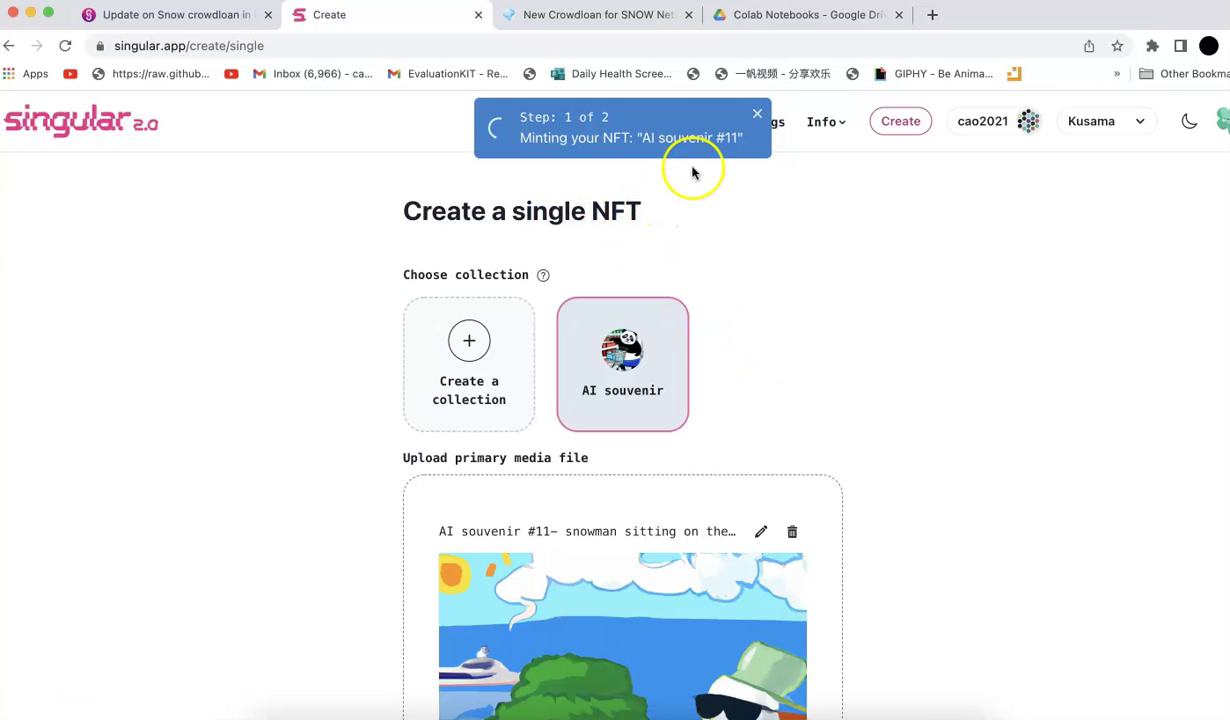
left_click(780, 124)
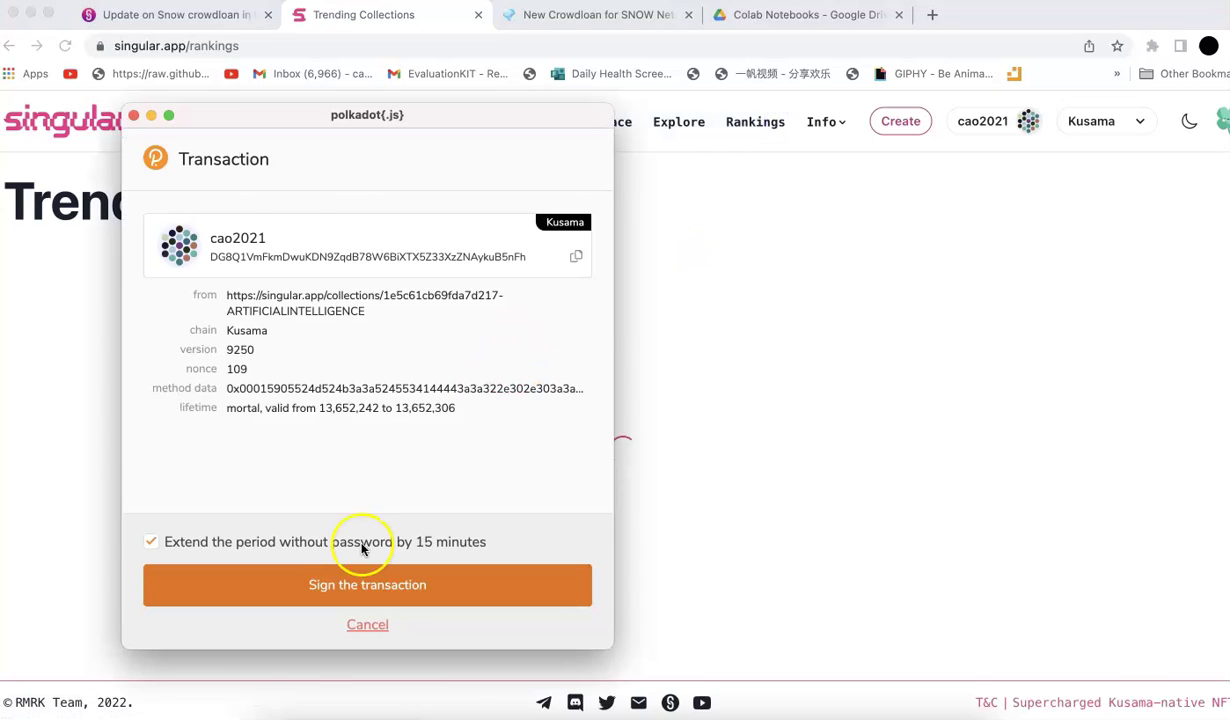
left_click(327, 588)
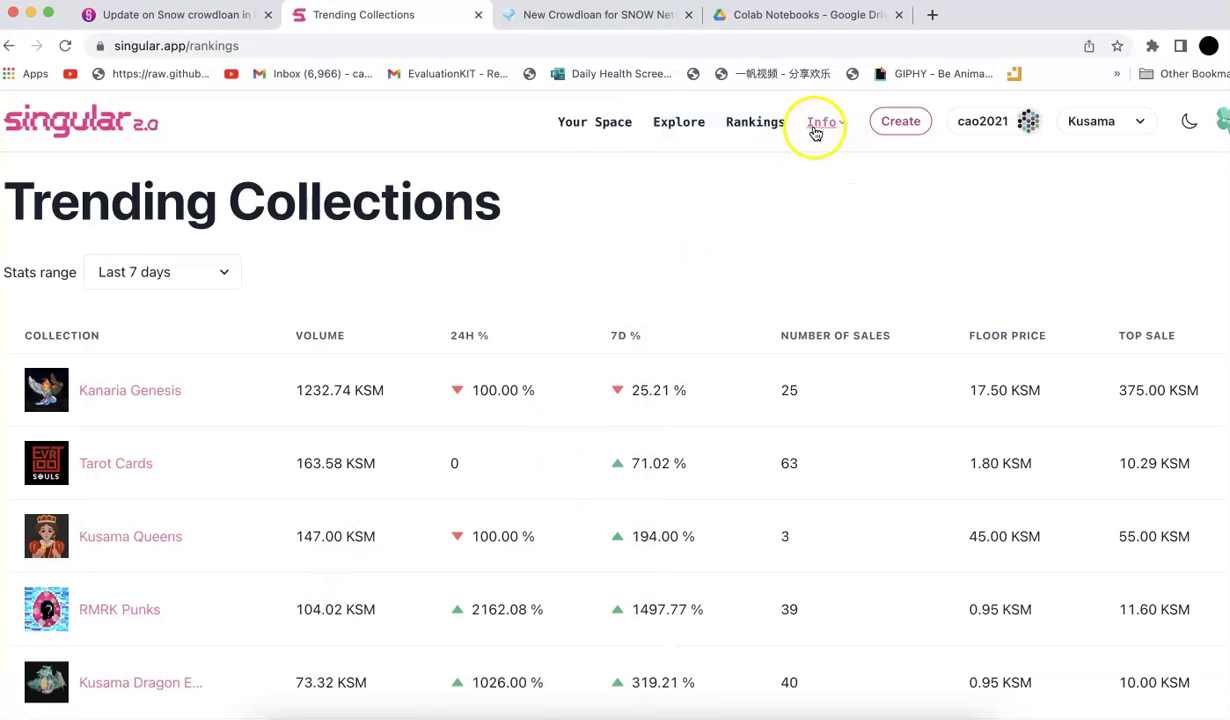
From Your Space, open AI souvenir #9, then its AI souvenir collection page showing 11 items
left_click(577, 132)
scroll(700, 425, "down", 5)
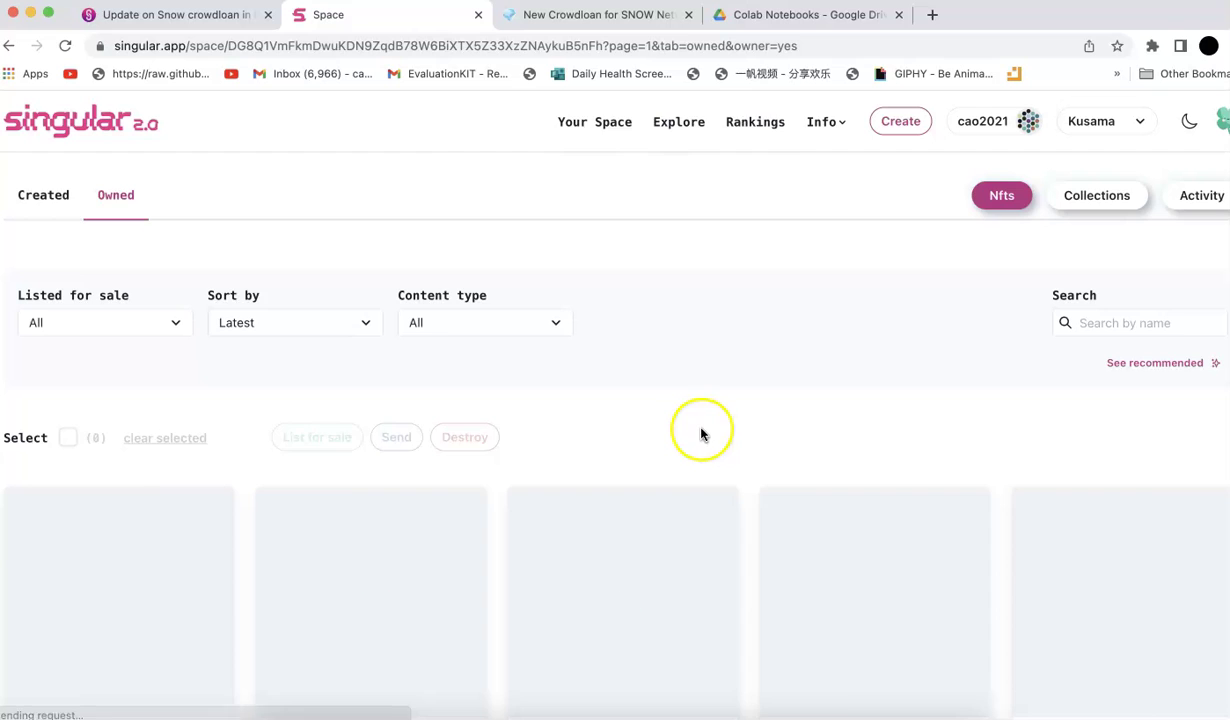
scroll(708, 400, "down", 2)
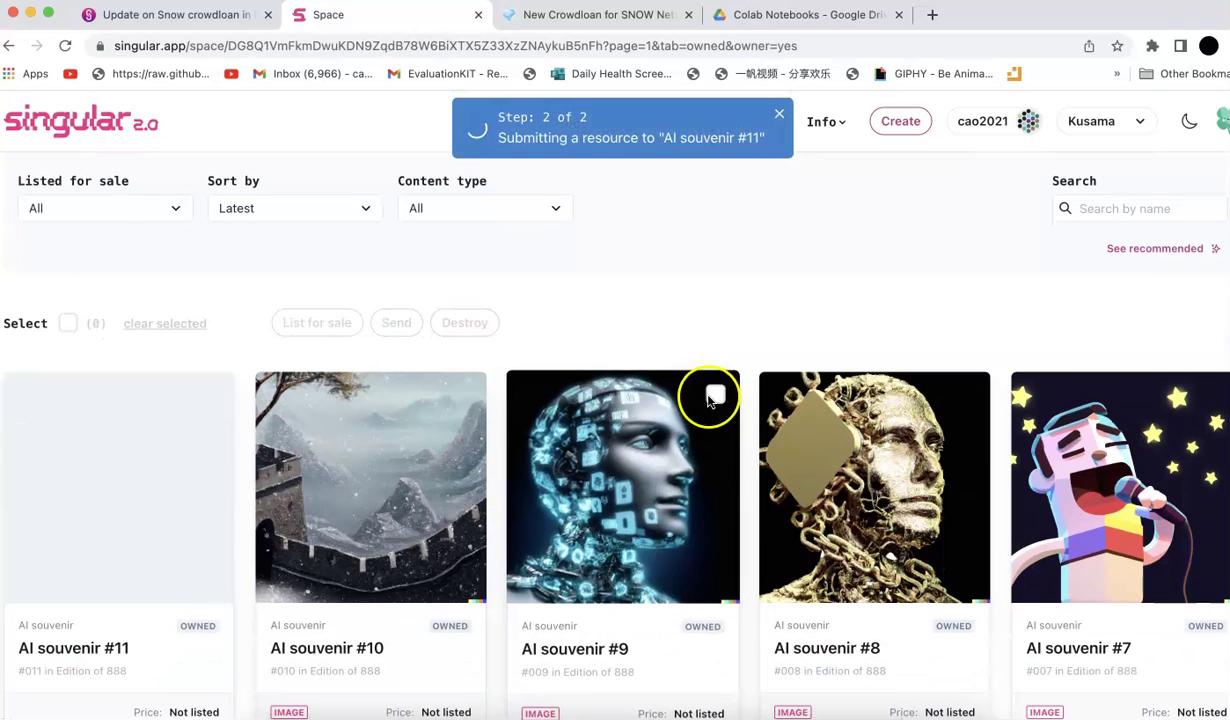
left_click(632, 467)
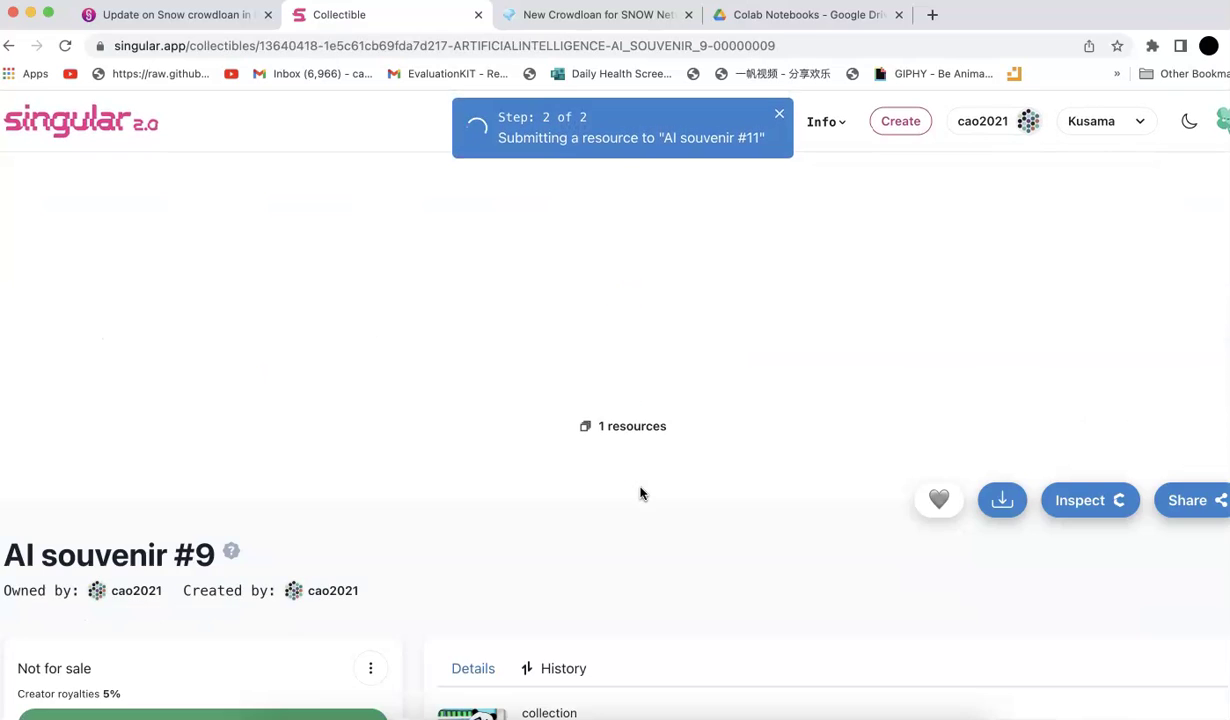
scroll(600, 495, "down", 2)
scroll(558, 506, "down", 2)
left_click(452, 432)
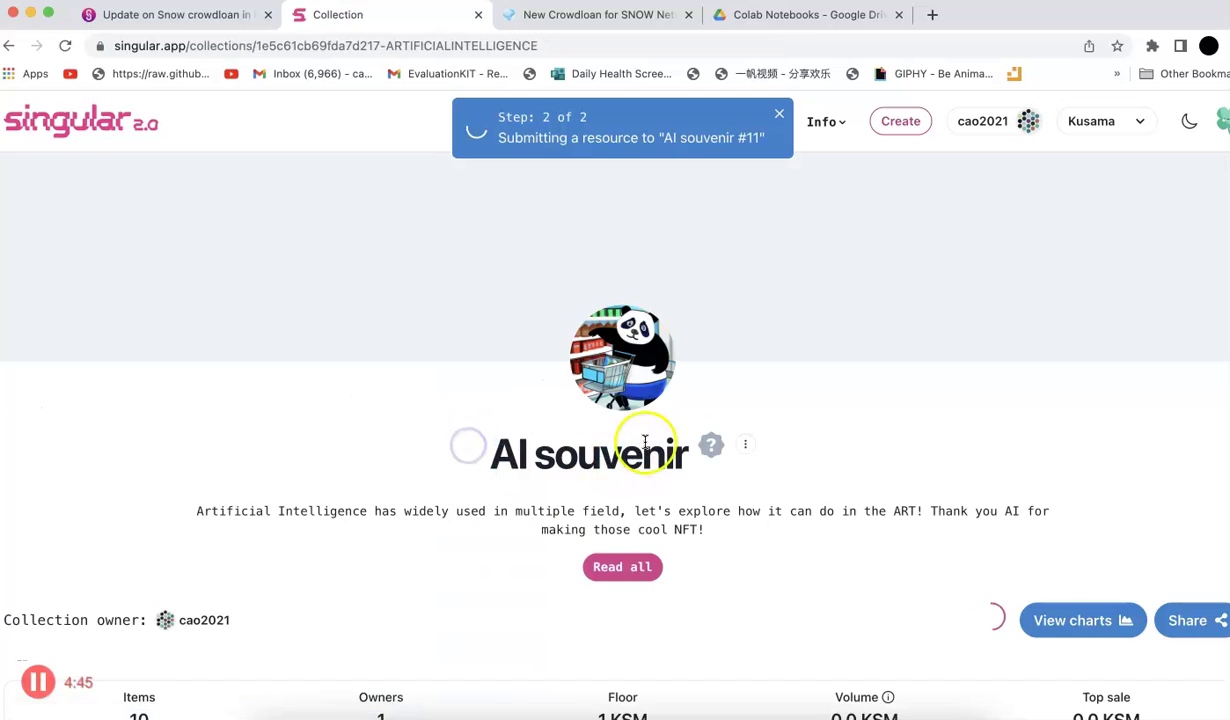
scroll(700, 455, "down", 2)
scroll(710, 455, "down", 2)
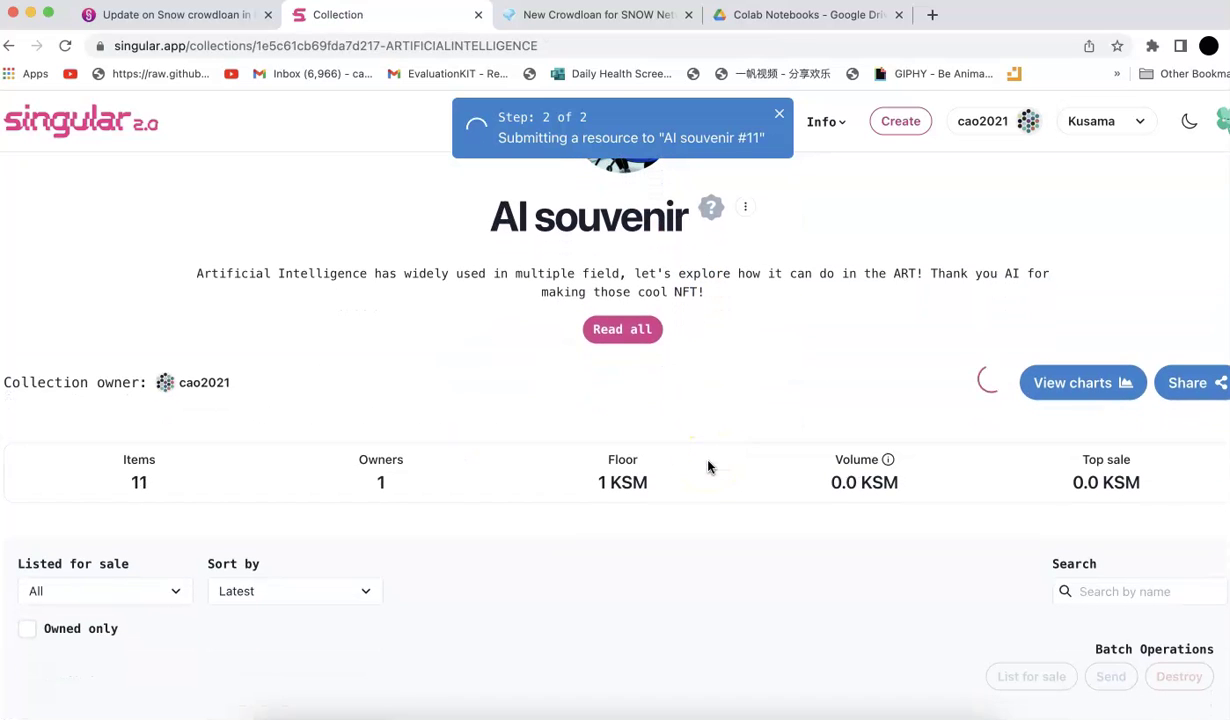
mouse_move(711, 215)
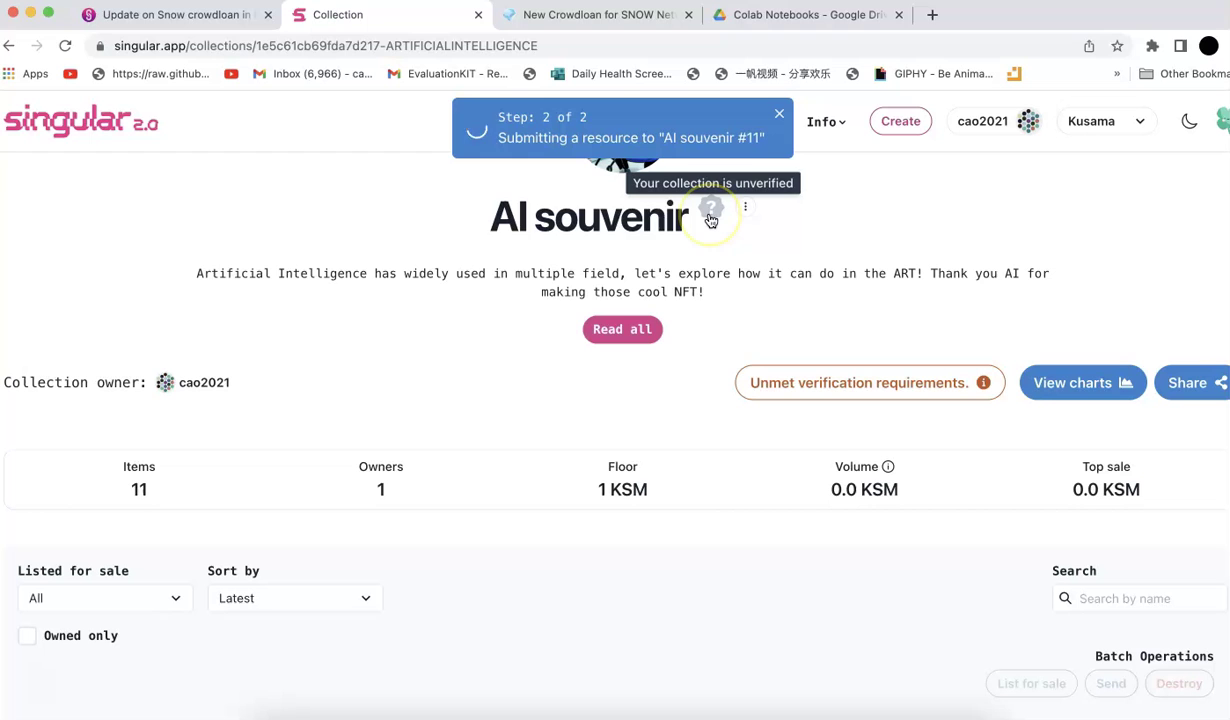
Open a verification request for the AI souvenir collection from its unmet verification requirements
left_click(934, 384)
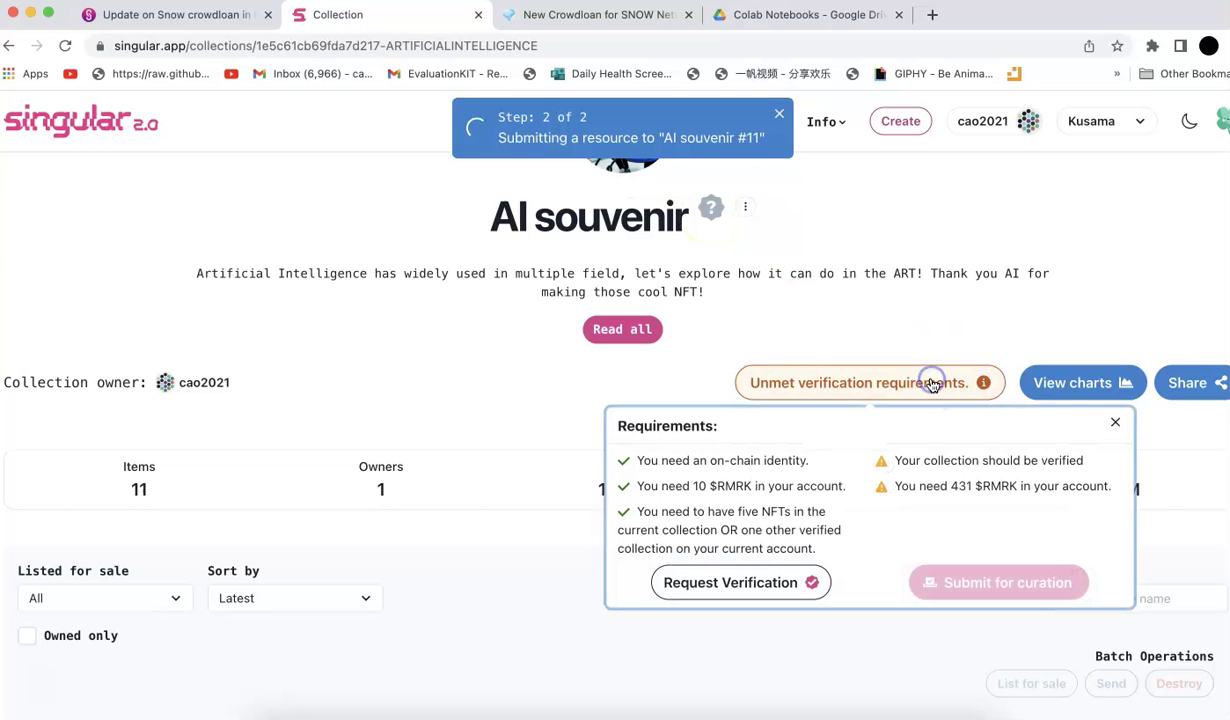
left_click(707, 593)
scroll(617, 478, "down", 2)
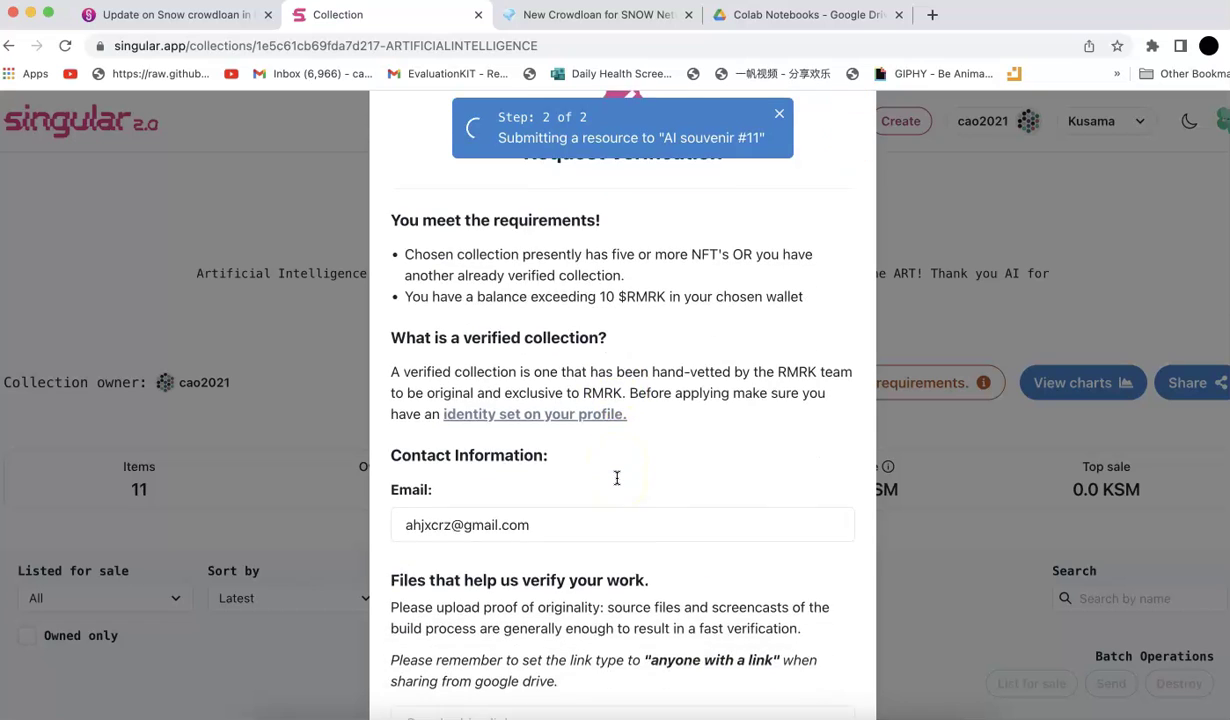
scroll(617, 478, "down", 4)
Paste the Google Drive share link as proof of originality and send the request
left_click(492, 542)
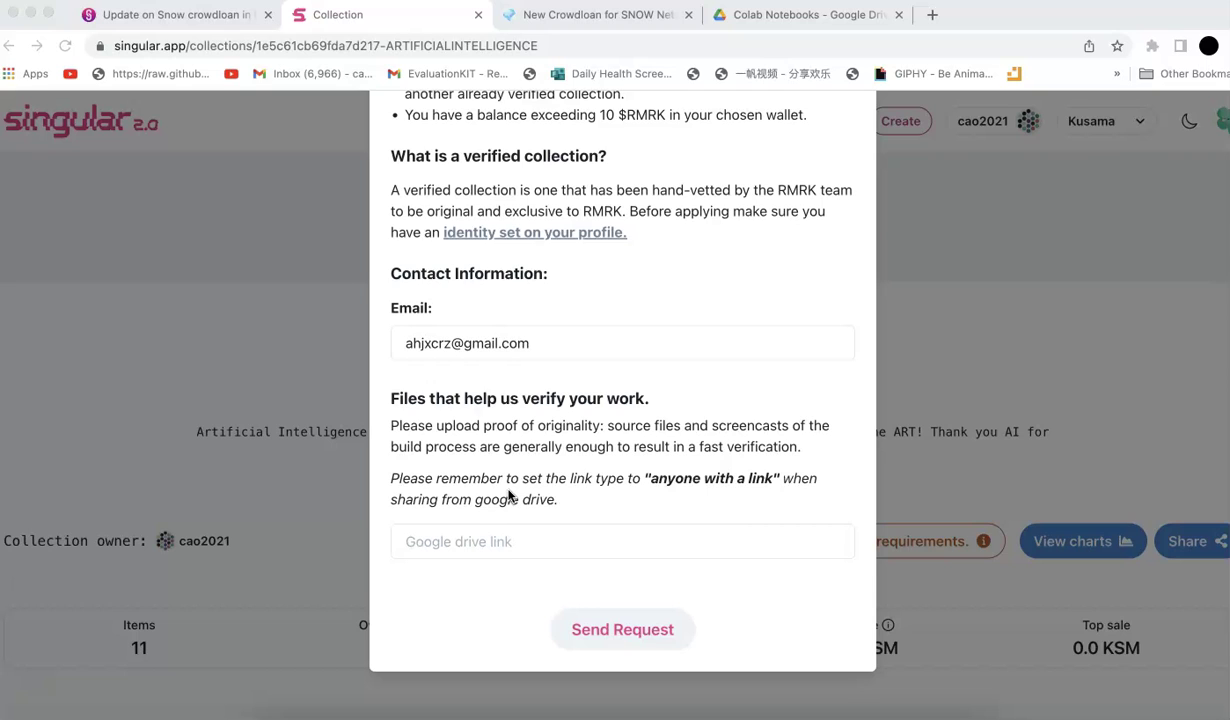
left_click(467, 540)
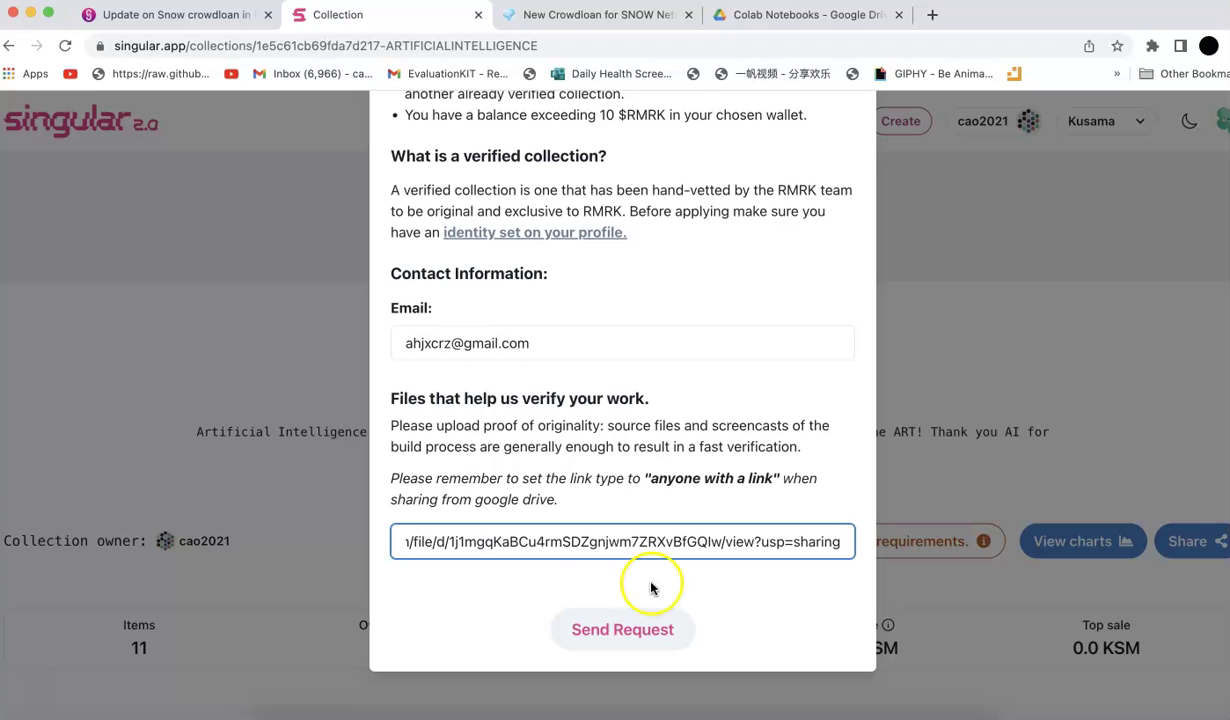
left_click(624, 634)
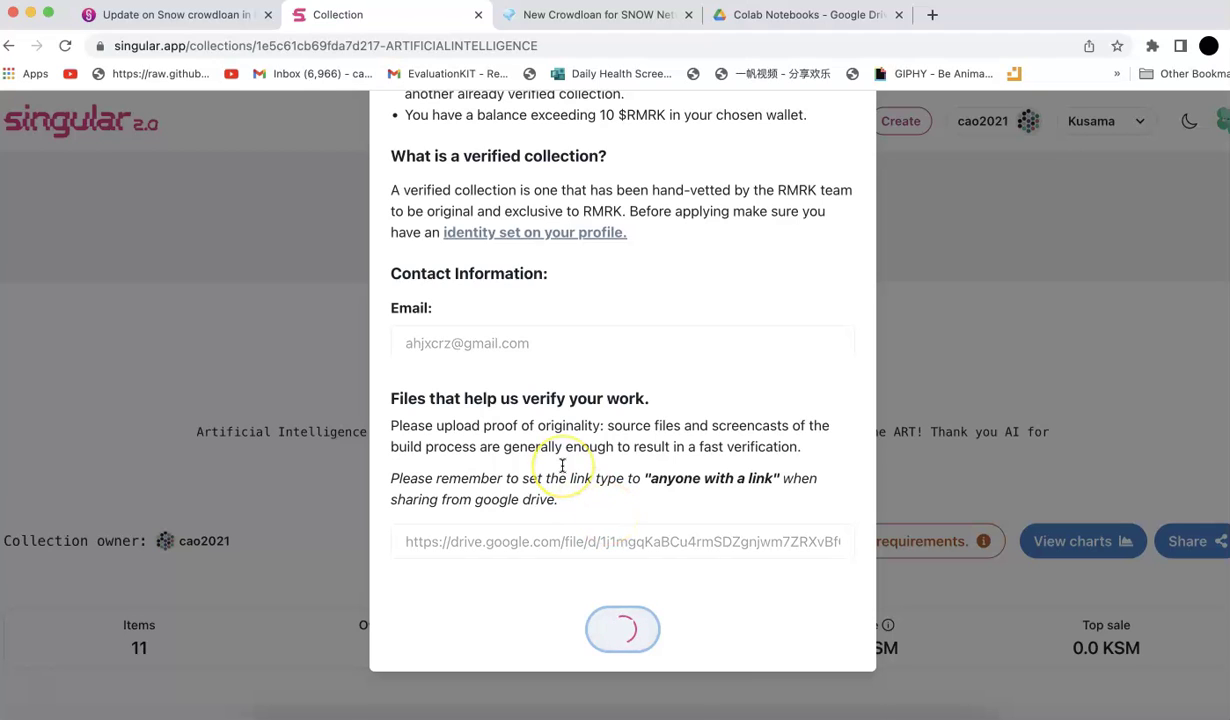
scroll(562, 465, "up", 5)
scroll(562, 466, "down", 2)
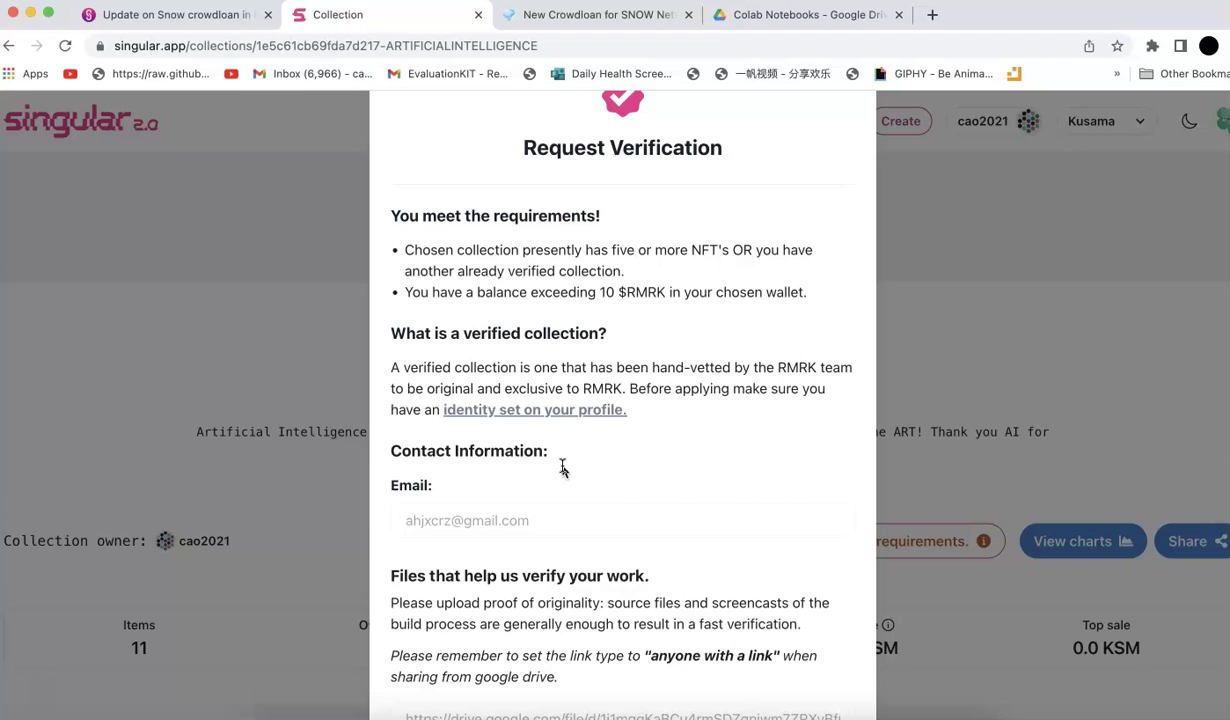
scroll(562, 467, "down", 3)
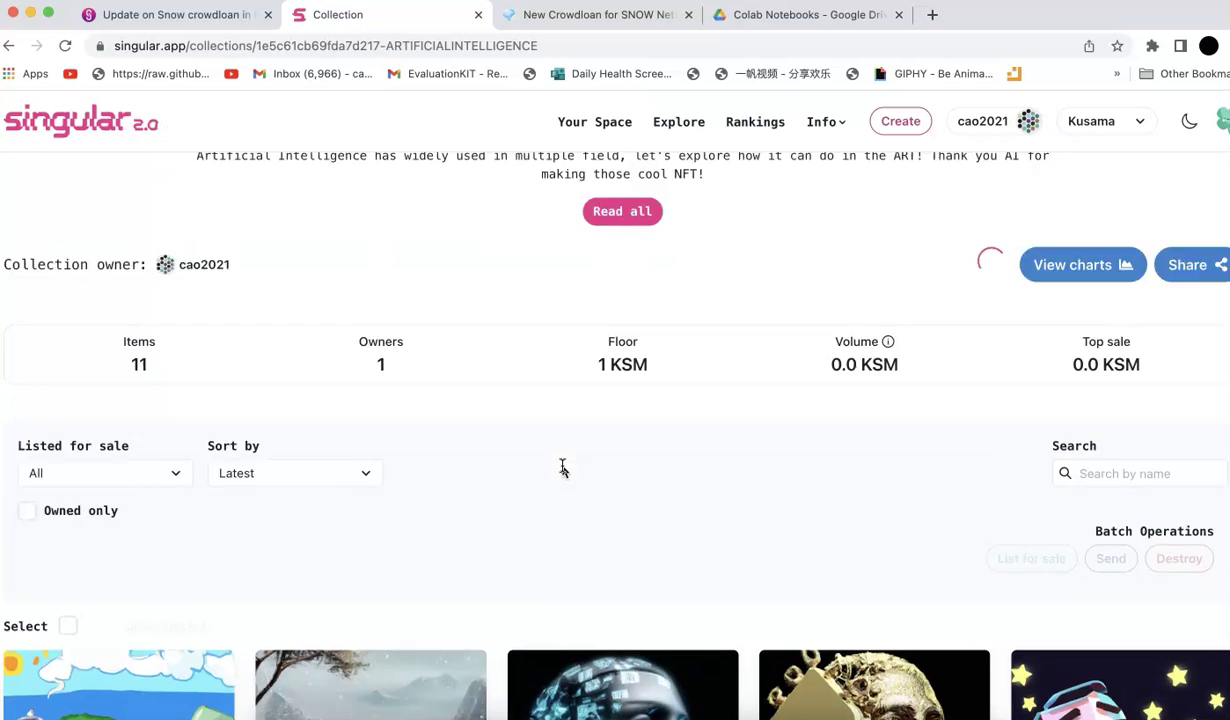
scroll(562, 467, "up", 2)
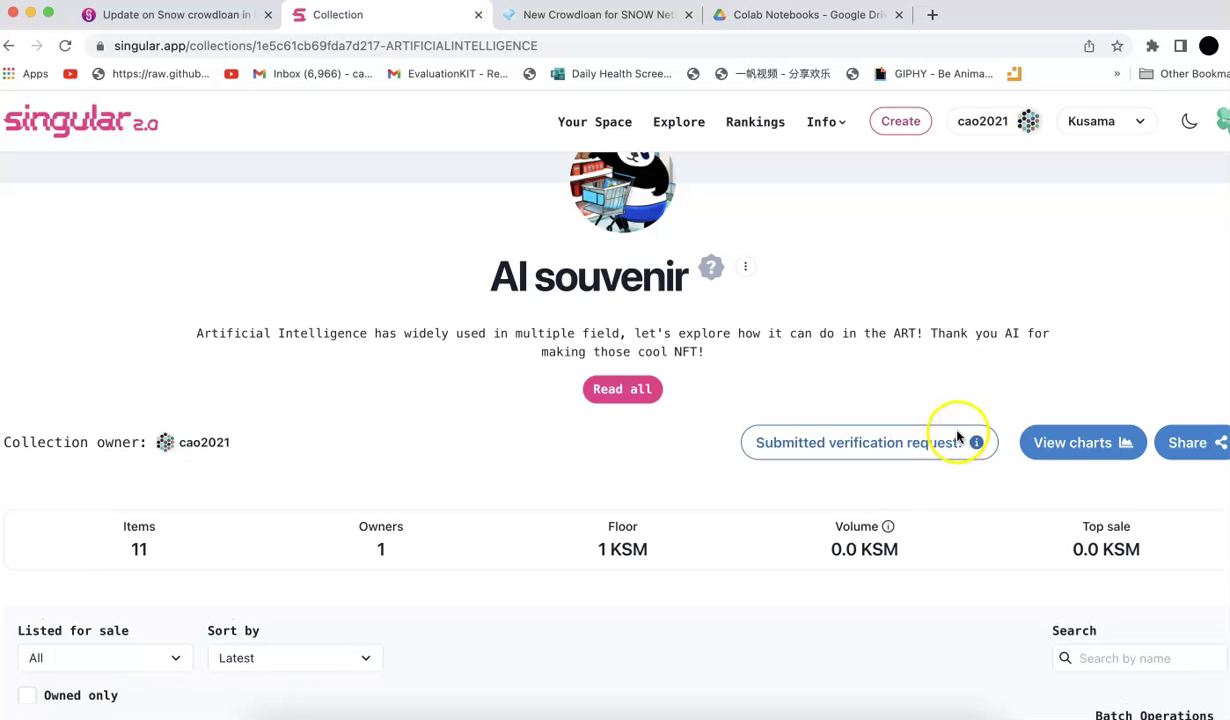
left_click(888, 441)
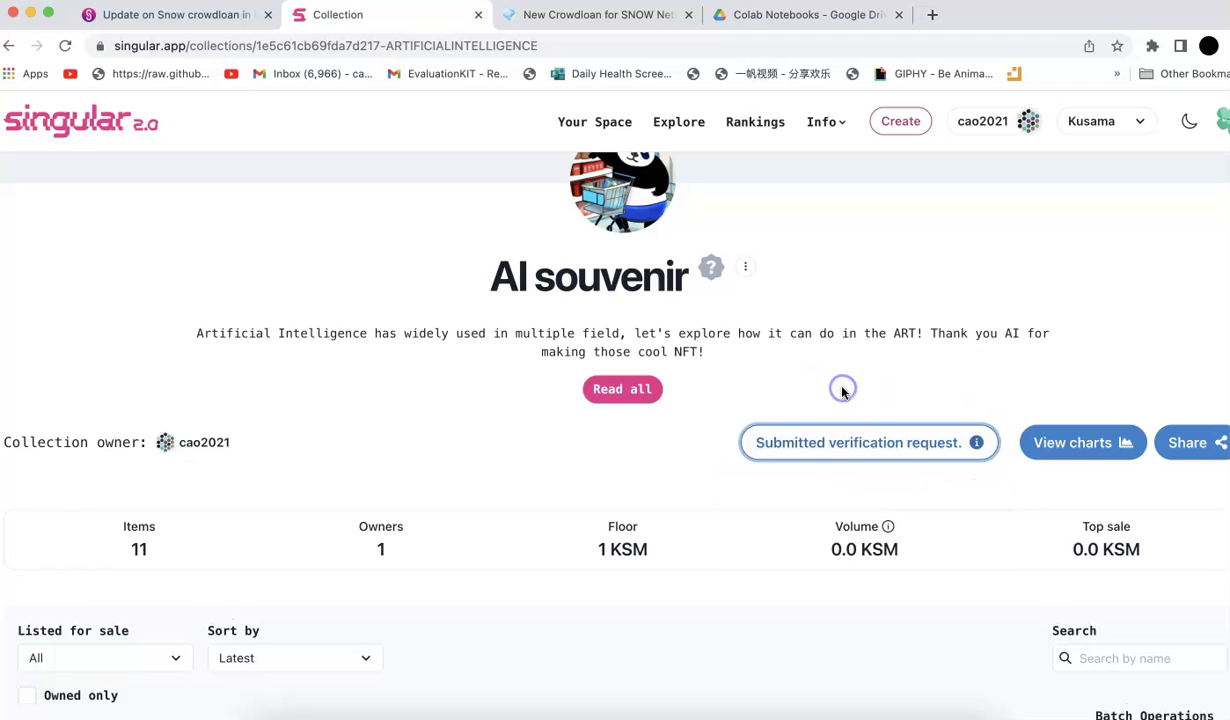
scroll(746, 438, "down", 3)
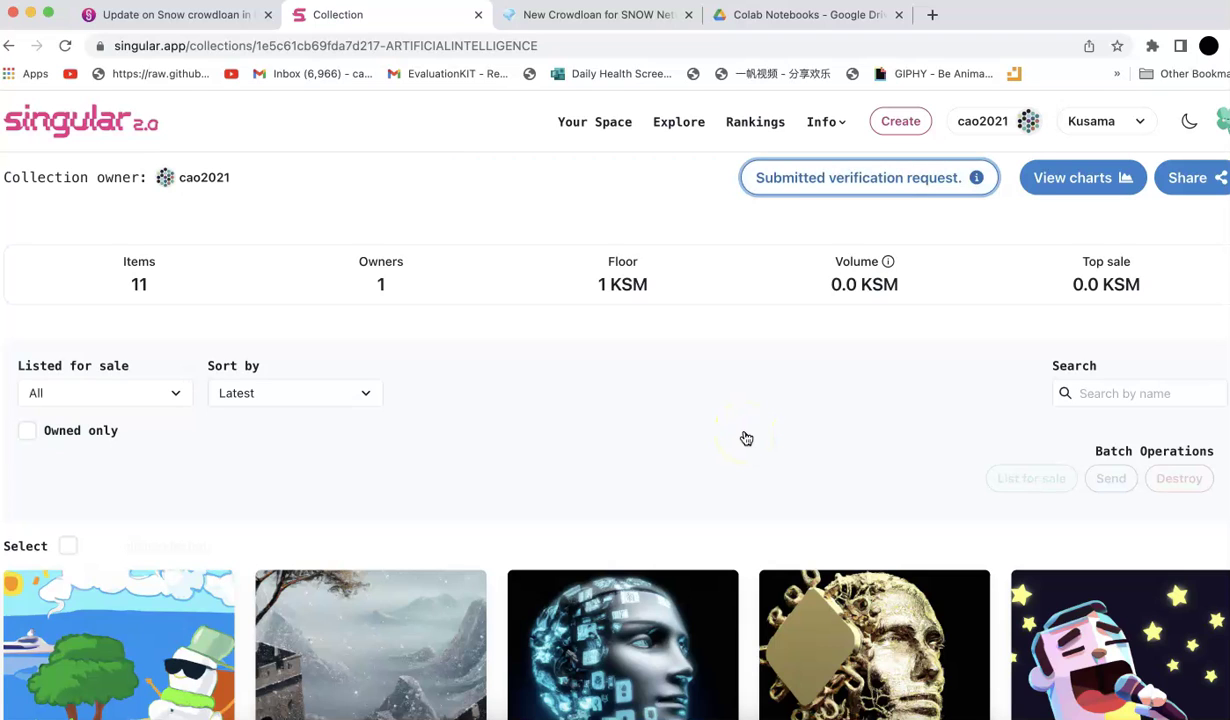
scroll(746, 438, "down", 1)
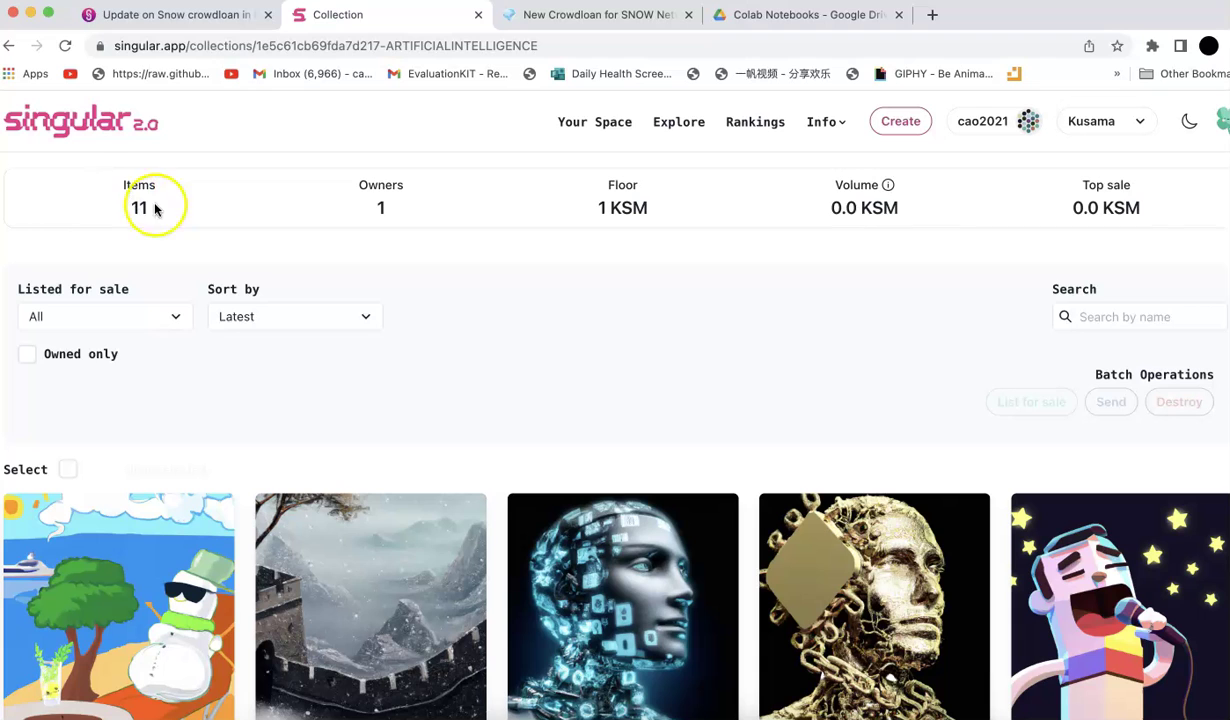
left_click_drag(155, 208, 66, 186)
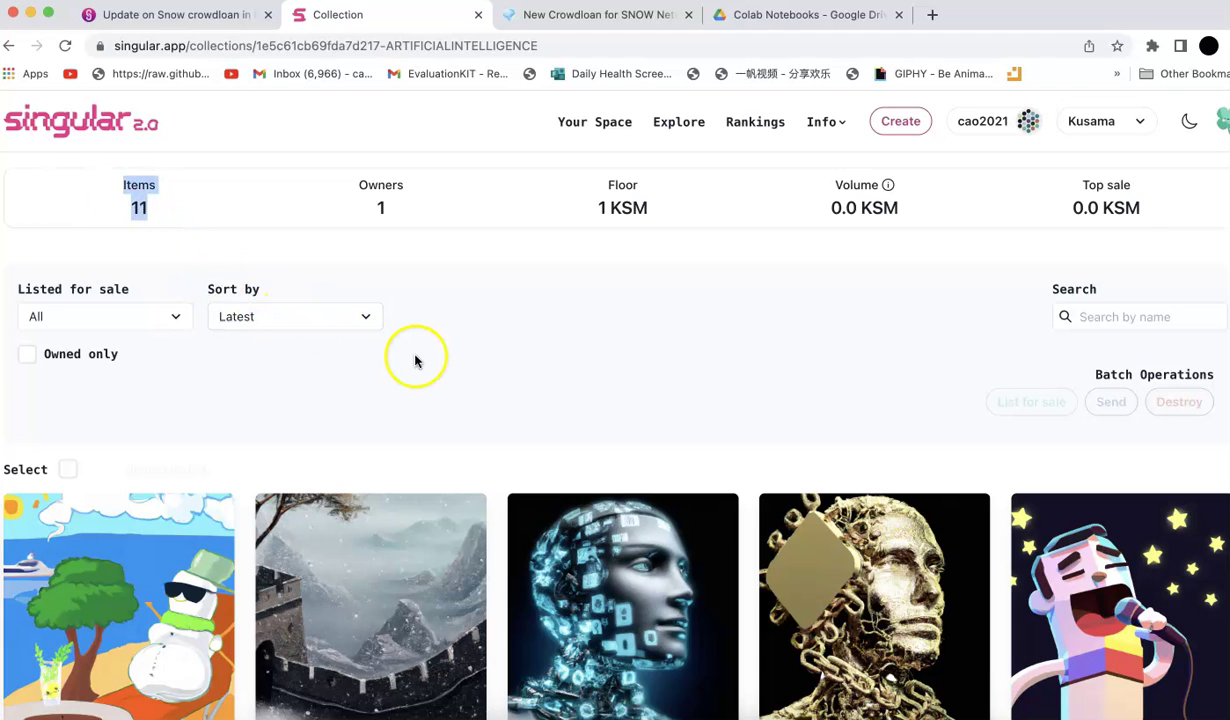
left_click_drag(580, 201, 706, 209)
scroll(659, 354, "down", 6)
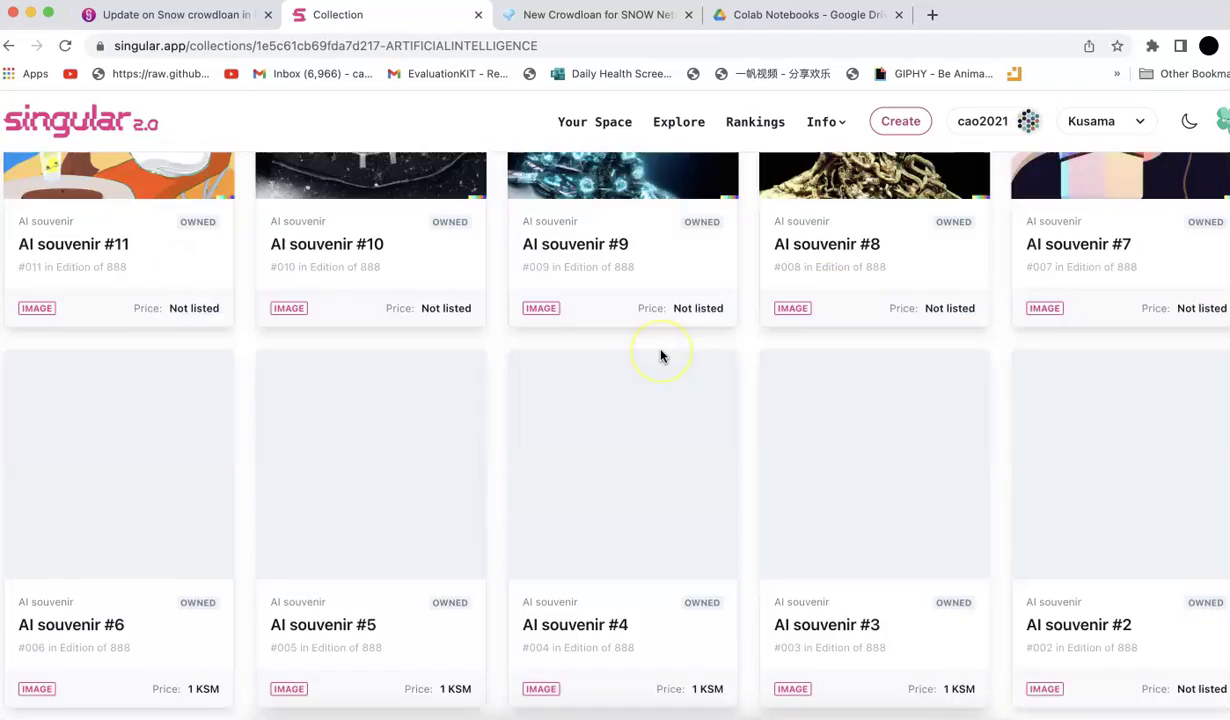
scroll(660, 354, "down", 3)
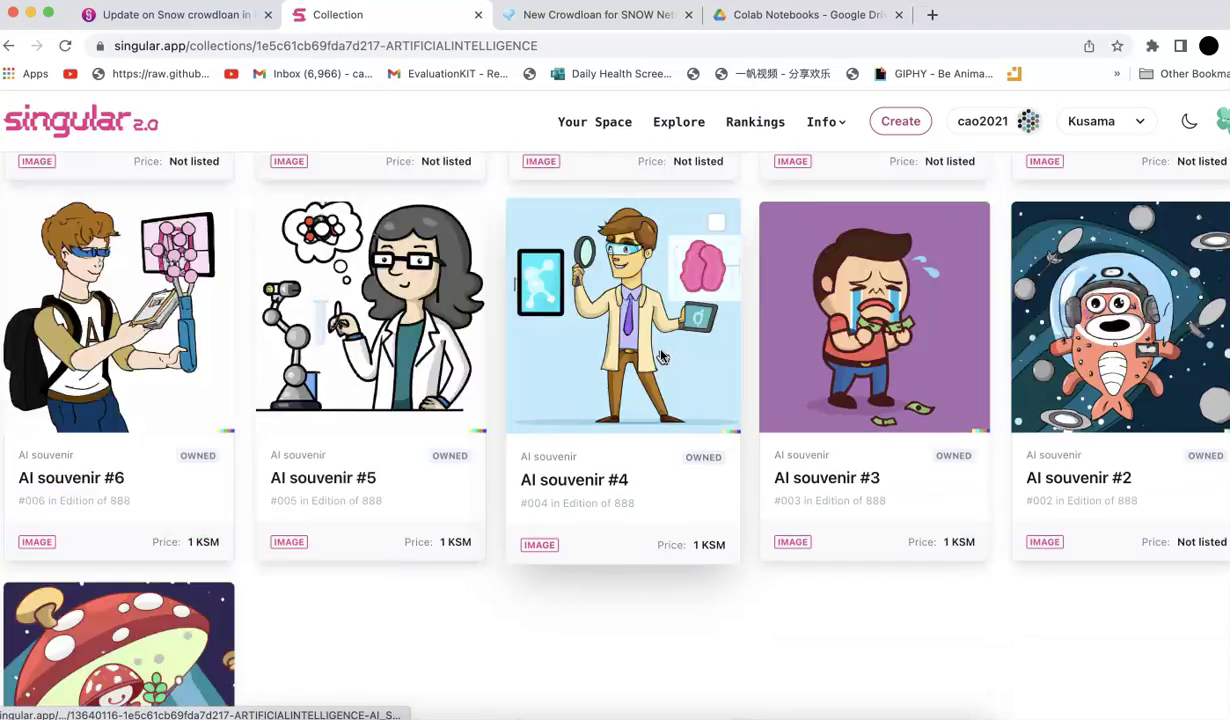
scroll(660, 354, "up", 10)
scroll(660, 354, "down", 4)
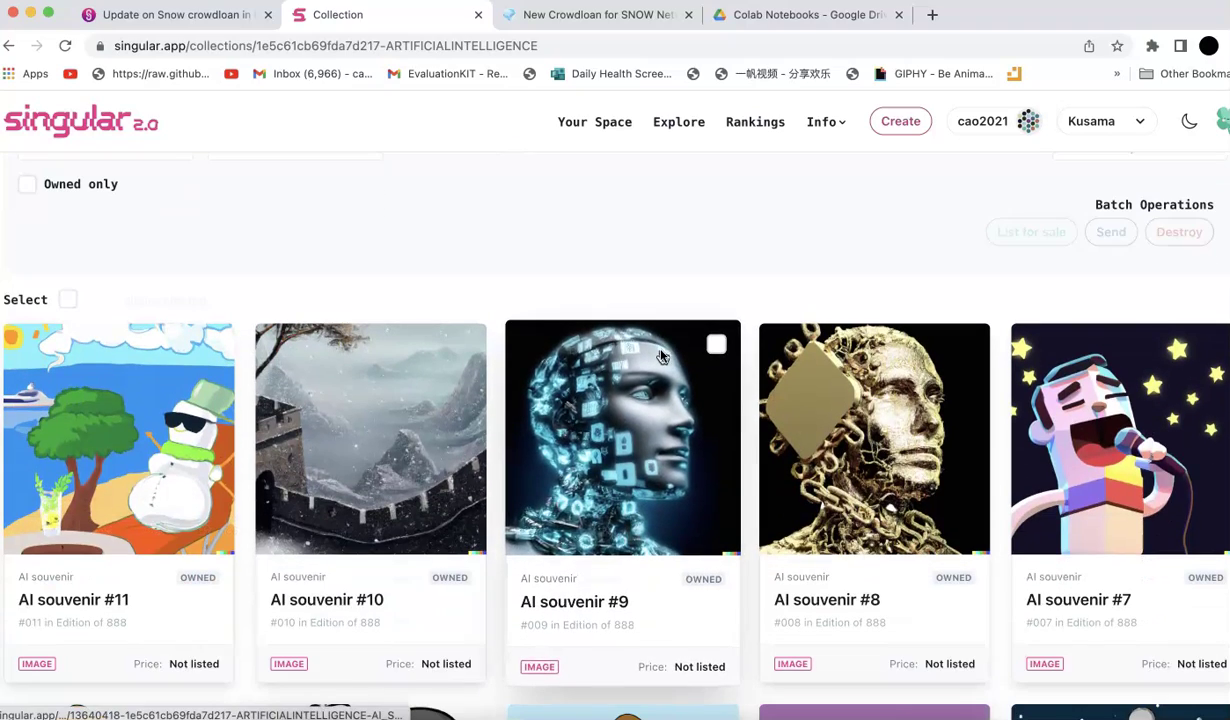